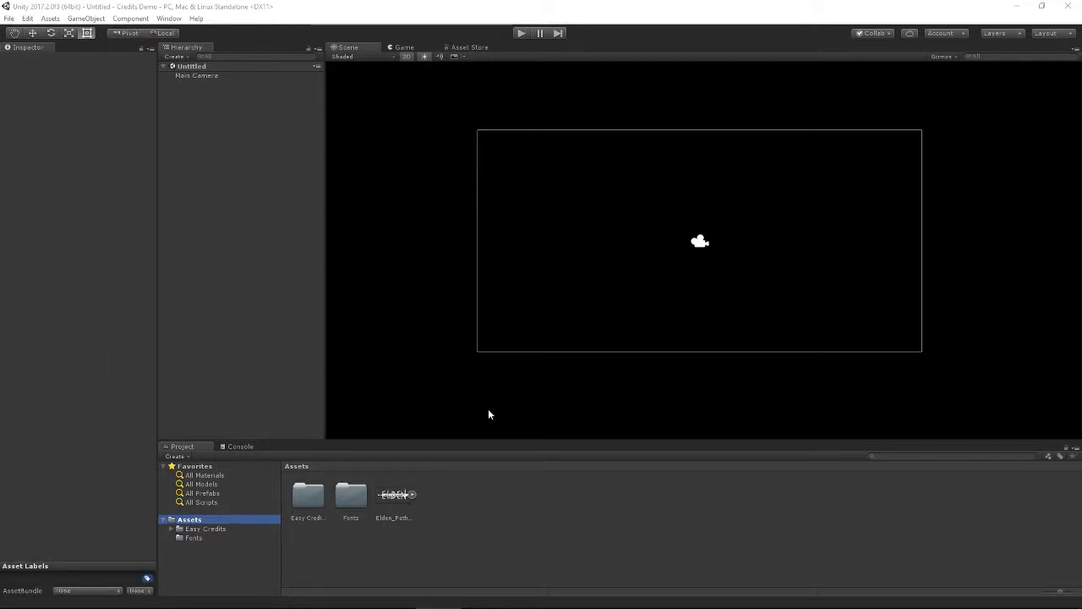
Step: Drag the Credits prefab from the Easy Credits folder into the Hierarchy and select it
click(193, 529)
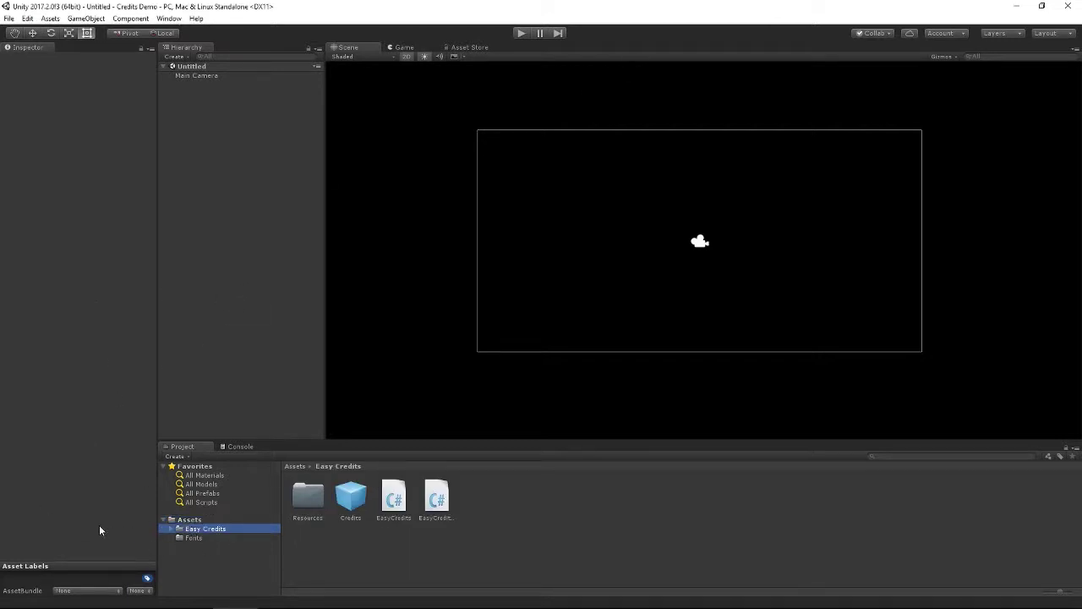
drag(342, 497, 249, 173)
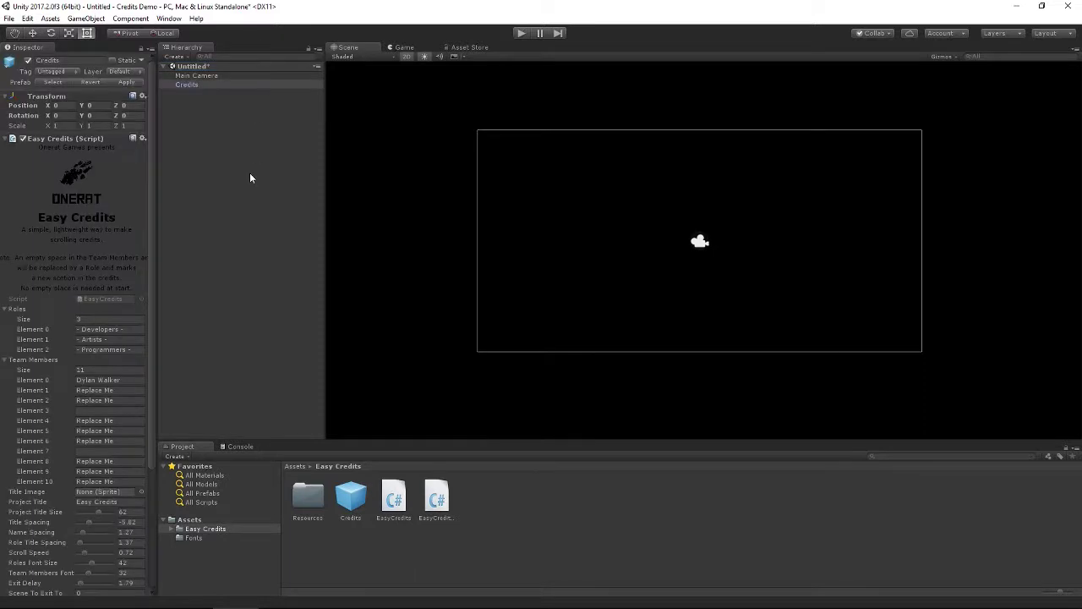
click(198, 77)
click(202, 83)
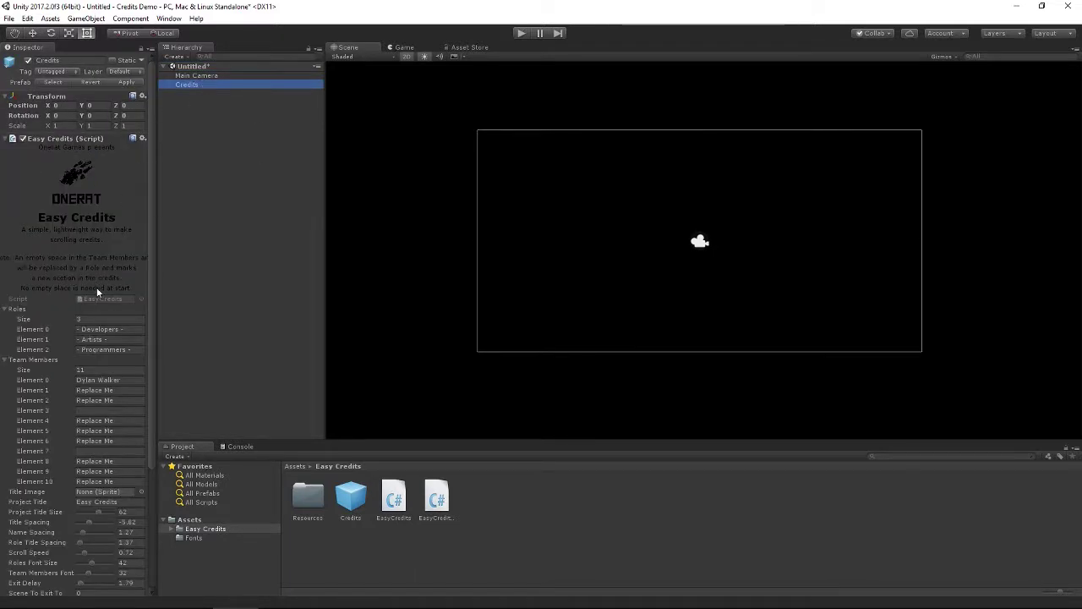
Step: Preview the default 'Easy Credits' and '- Developers -' scrolling credits in Play mode
scroll(96, 287, down, 2)
scroll(100, 320, up, 3)
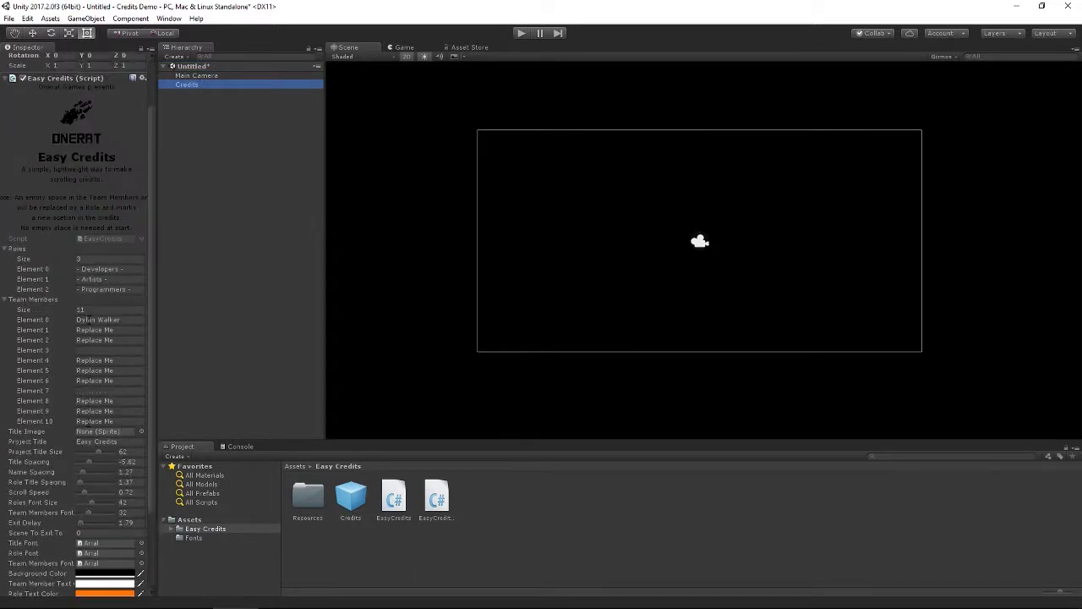
click(524, 33)
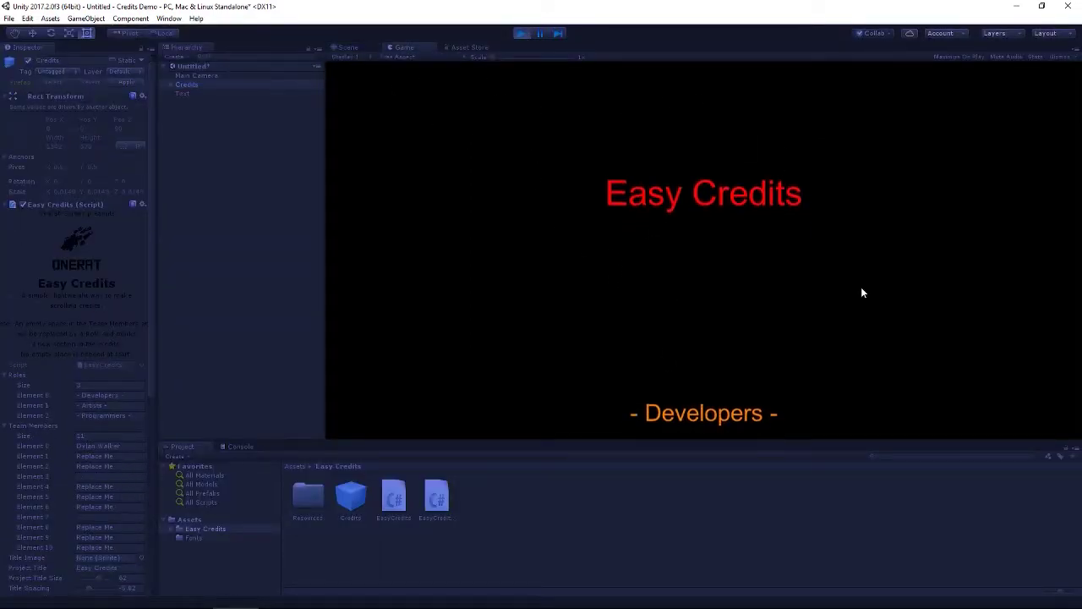
Step: Stop Play mode and set the Title Font to BebasNeue
click(522, 34)
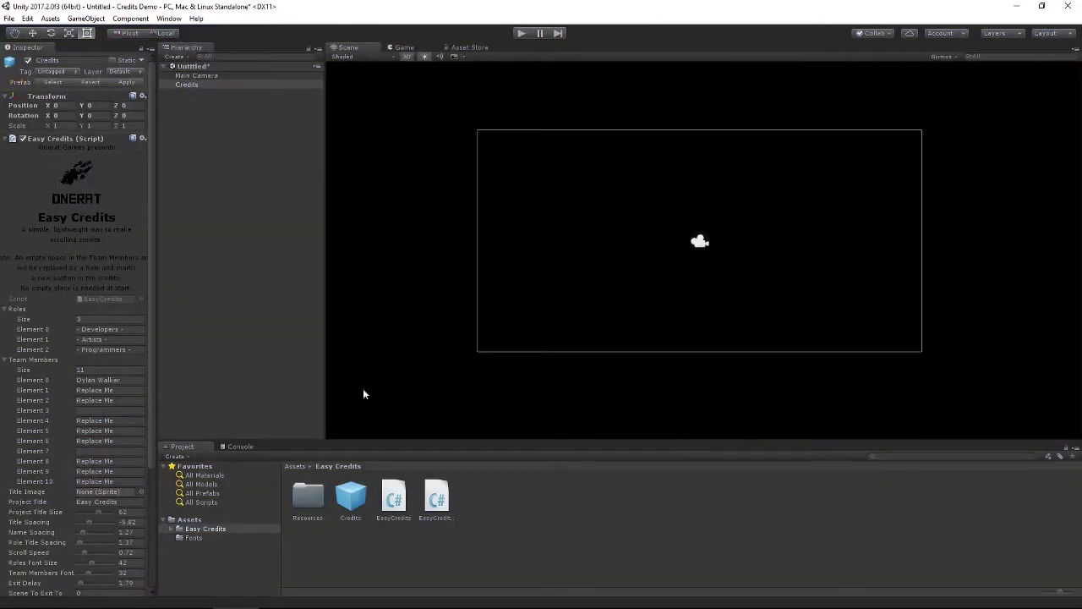
scroll(84, 360, down, 5)
scroll(83, 359, up, 4)
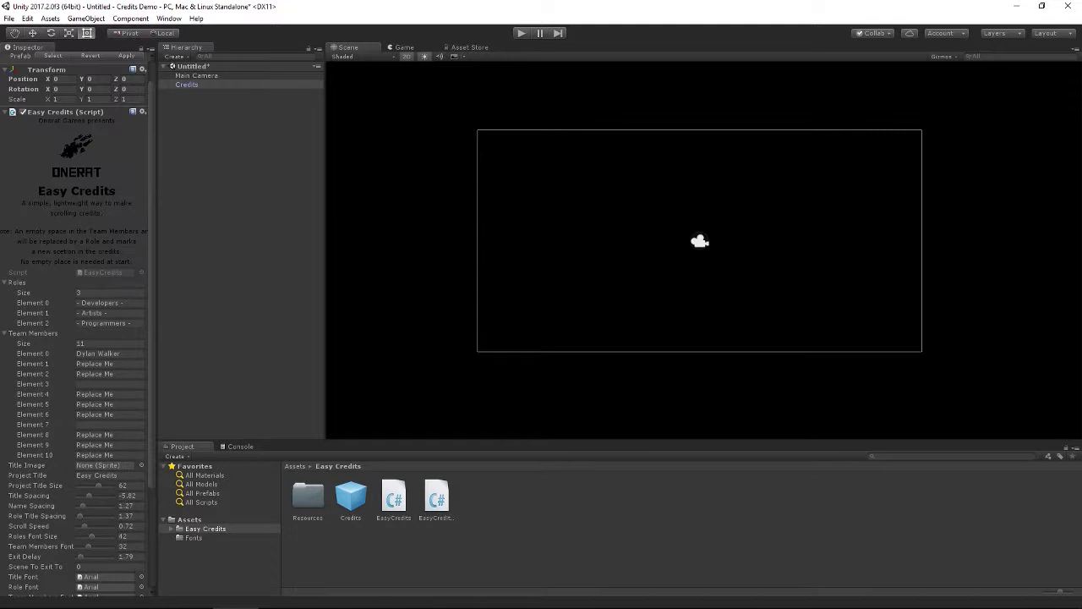
scroll(75, 350, down, 4)
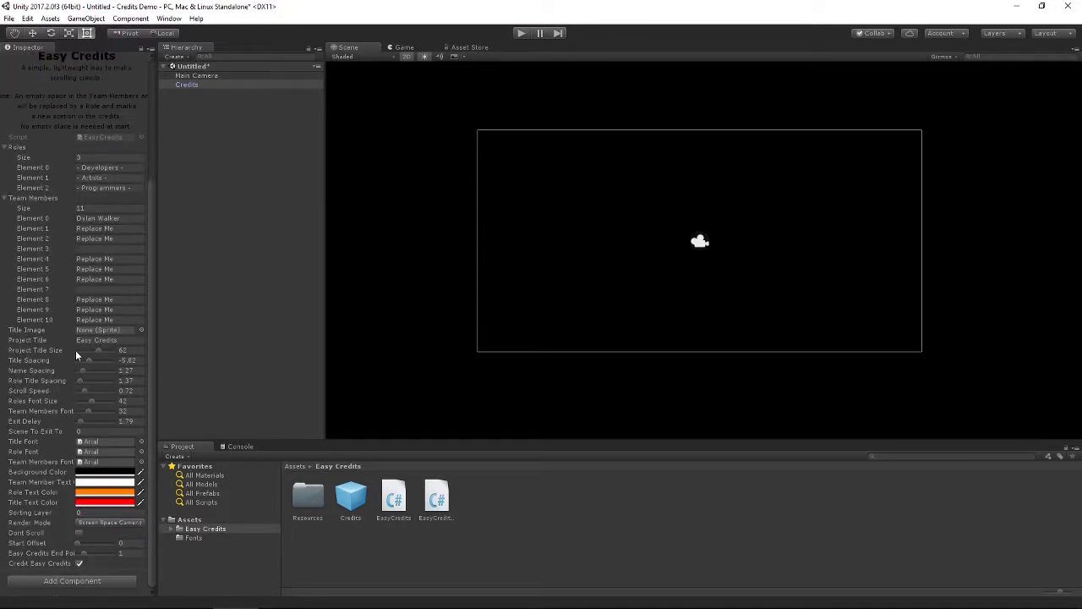
click(141, 441)
click(460, 306)
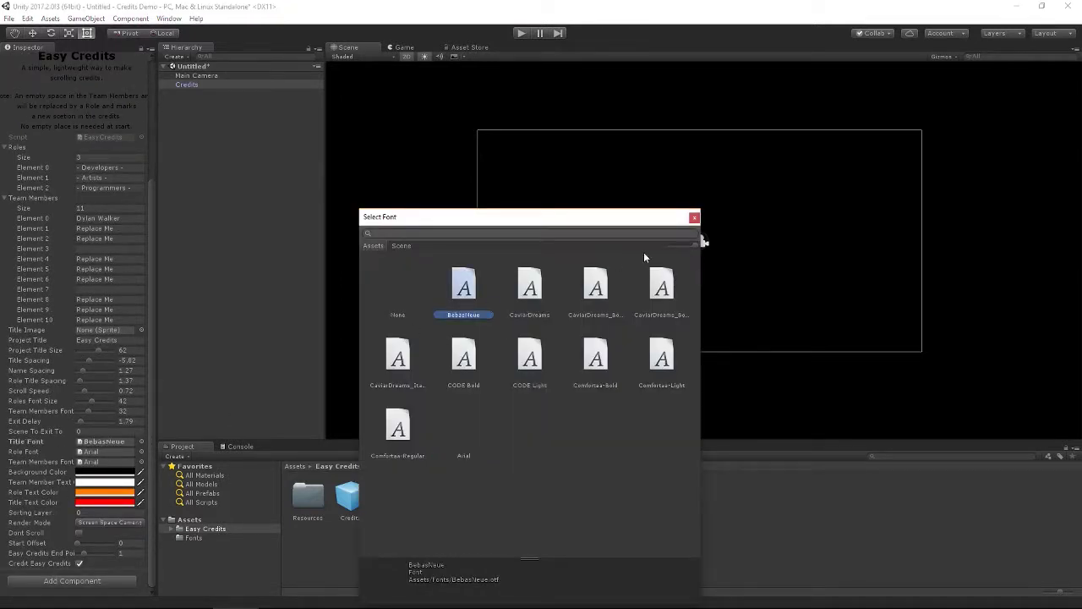
Step: Set Role Font to CODE Bold and Team Members Font to CaviarDreams, then preview in Play mode
click(694, 217)
click(141, 452)
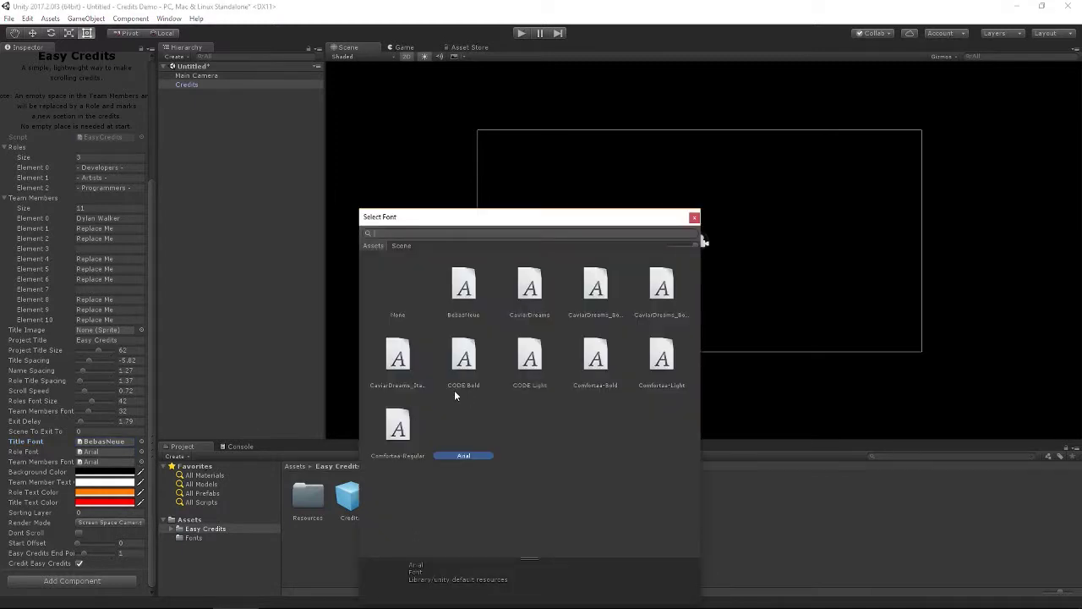
click(457, 385)
click(141, 461)
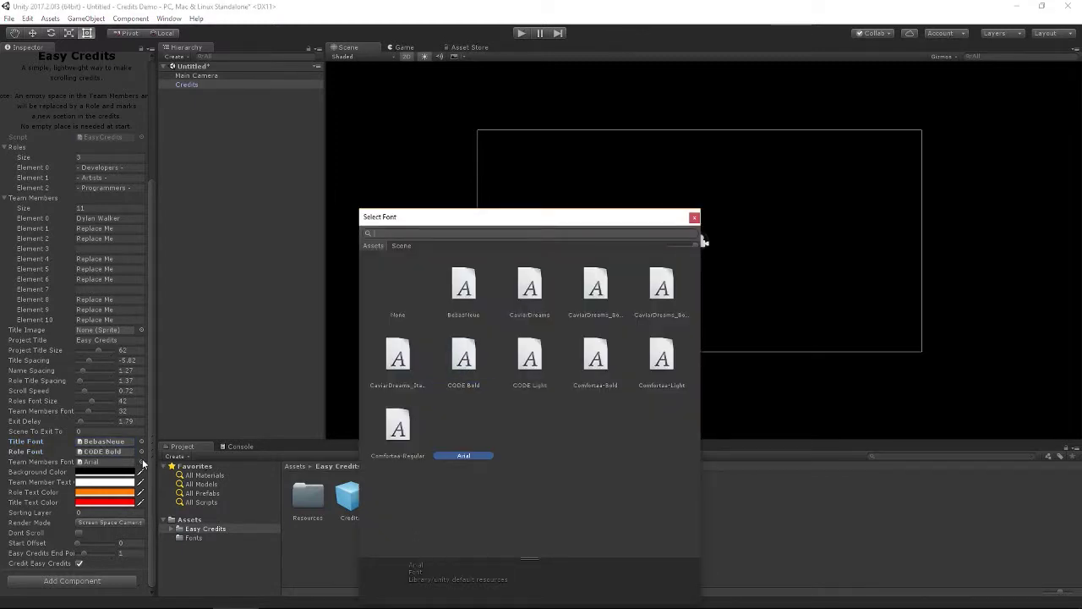
click(376, 378)
click(694, 218)
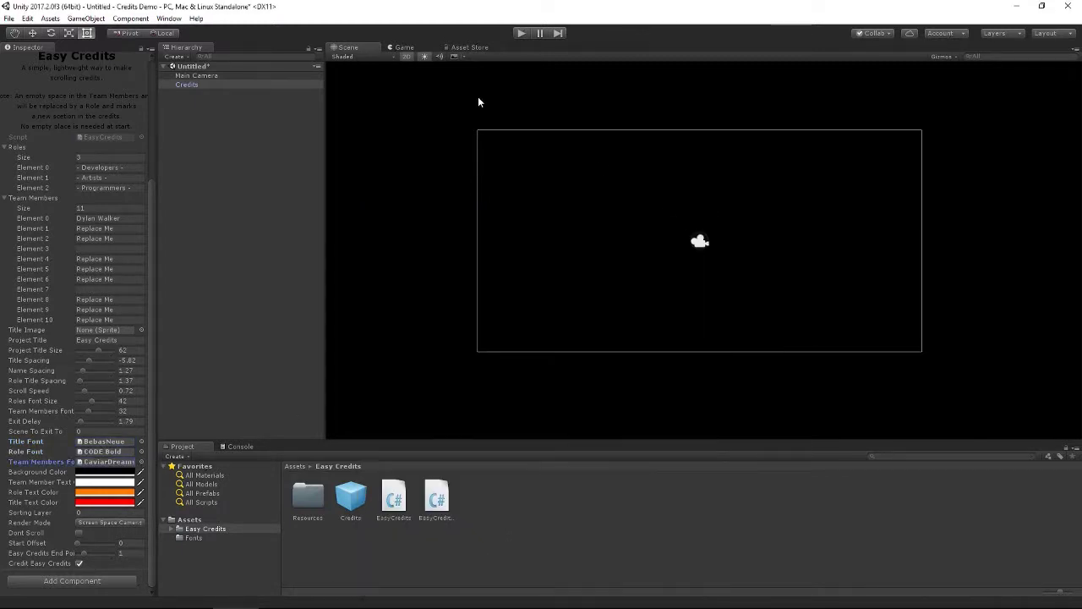
click(517, 33)
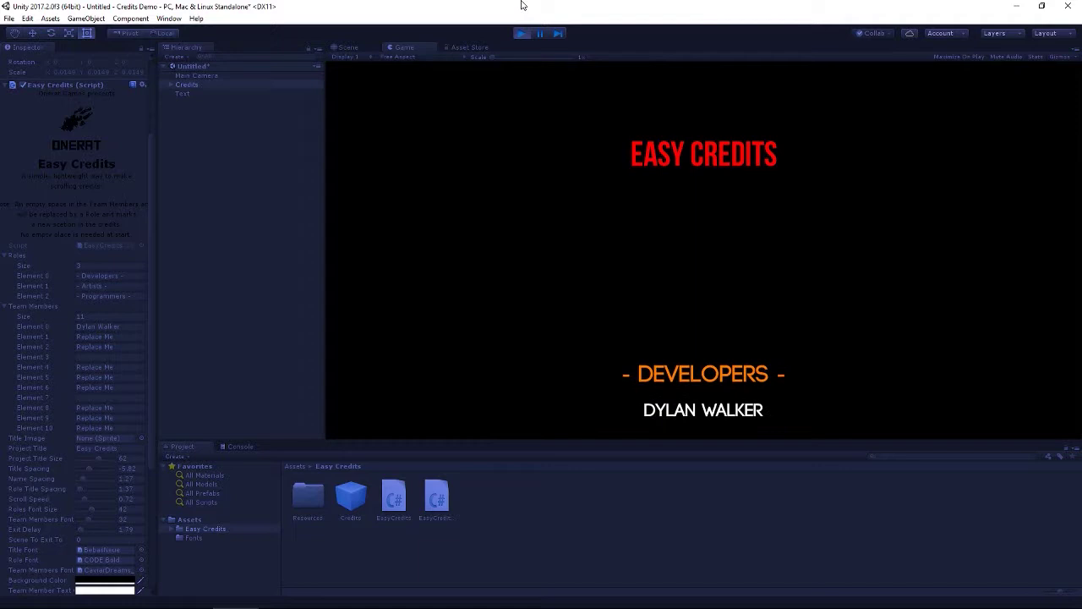
Step: Stop Play mode and lighten the Background Color to light grey
click(519, 33)
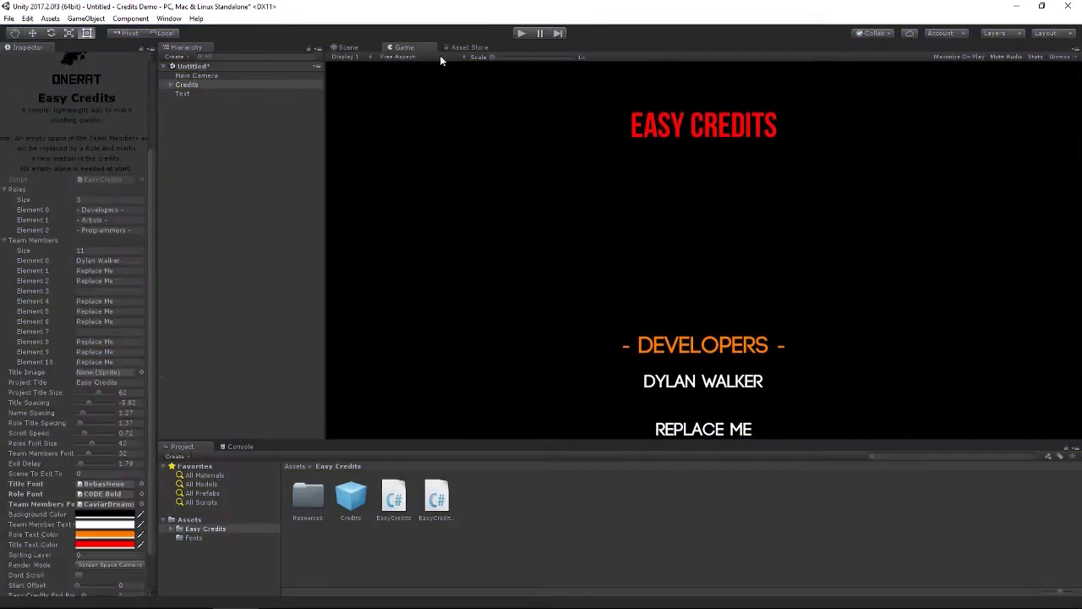
click(104, 515)
drag(221, 254, 221, 211)
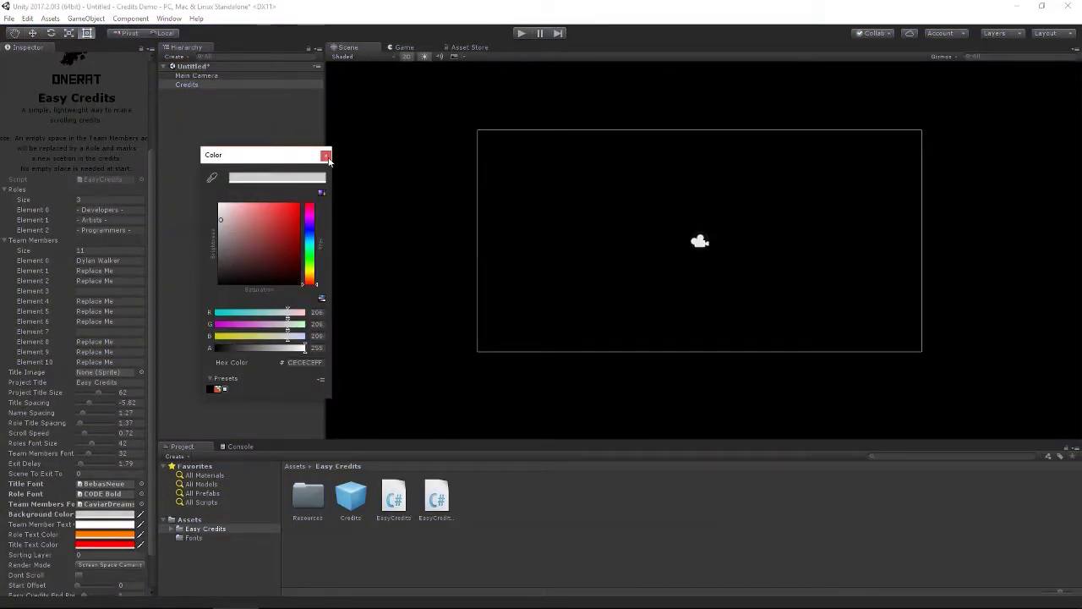
click(326, 157)
Step: Make the team member names a dull dark red and preview the colours in Play mode
click(103, 546)
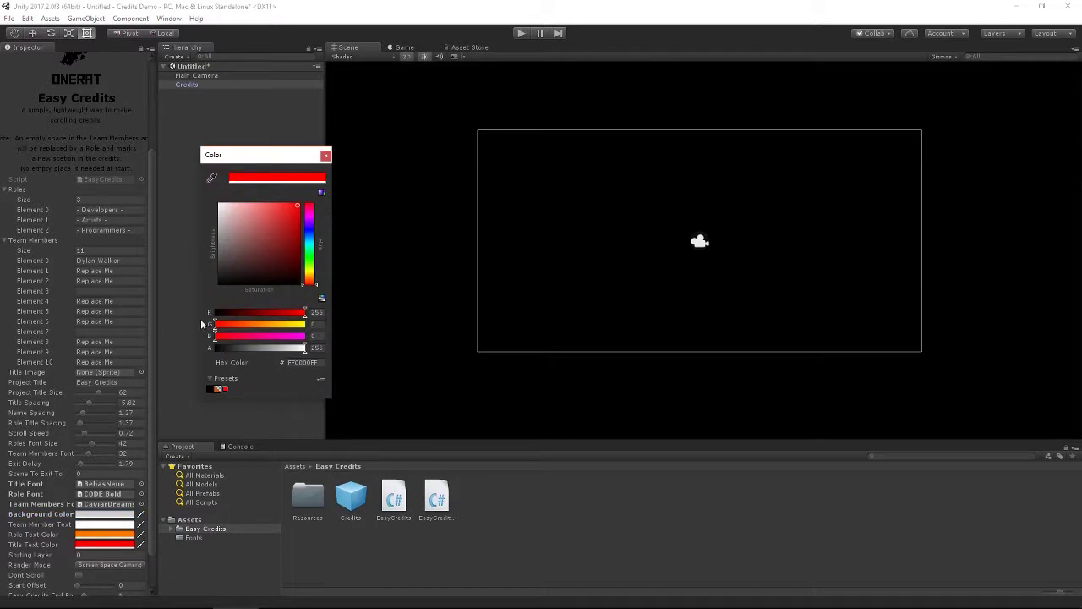
click(119, 524)
click(257, 248)
click(519, 33)
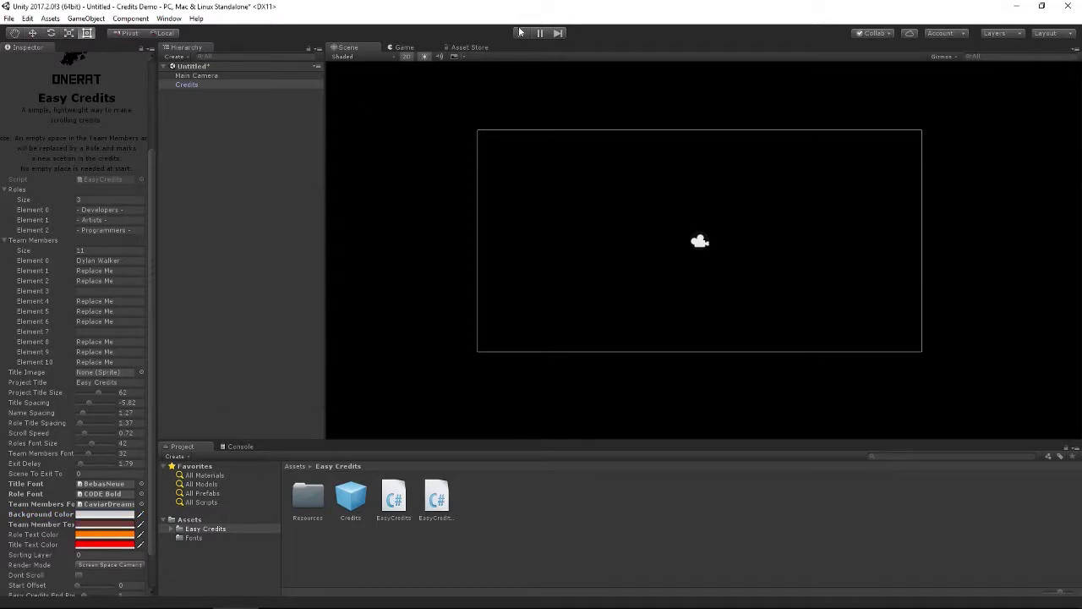
click(521, 33)
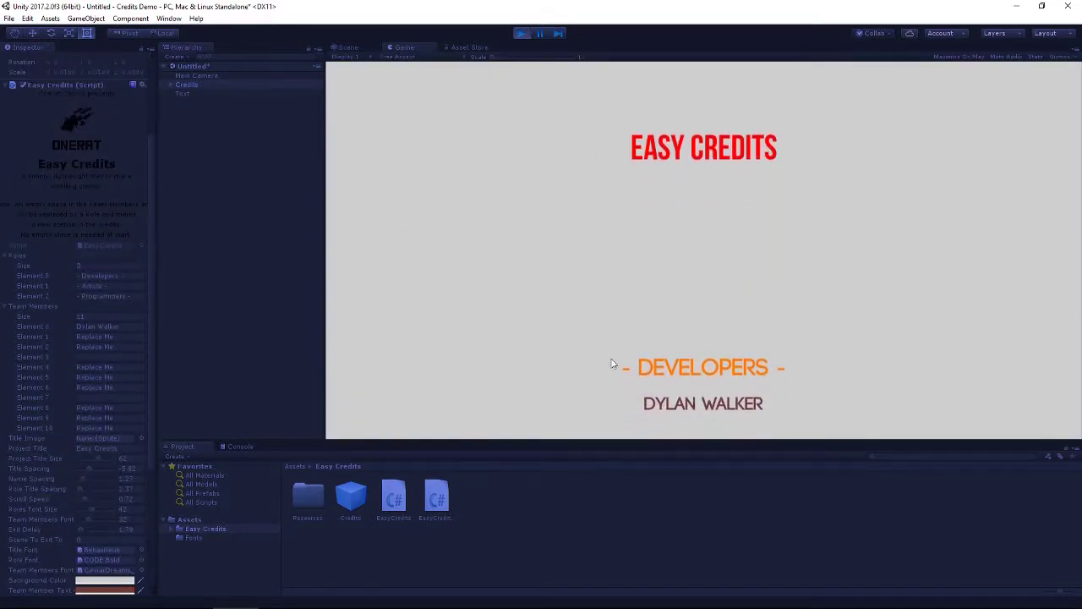
click(520, 33)
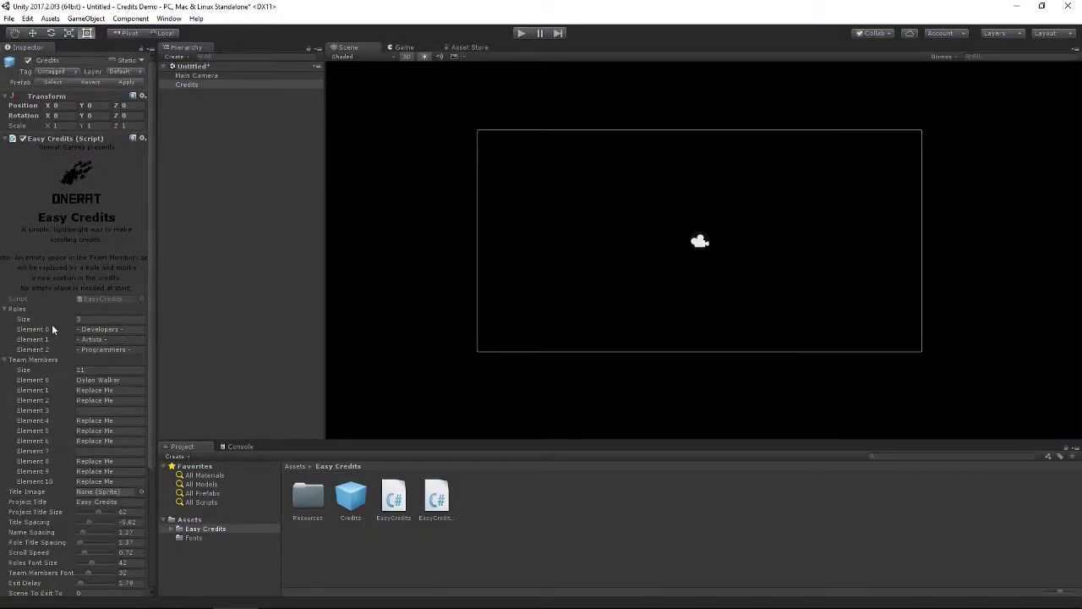
Step: Review the role entries Developers, Artists and Programmers and their blank section-break names
click(96, 318)
key(Tab)
key(Tab)
key(Tab)
click(113, 330)
click(87, 381)
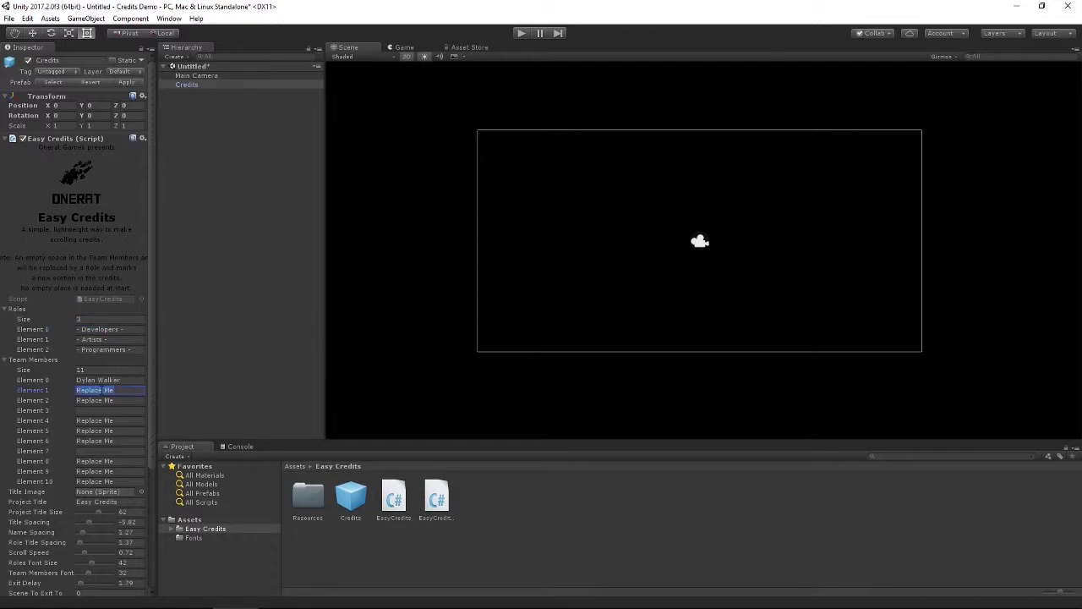
click(104, 409)
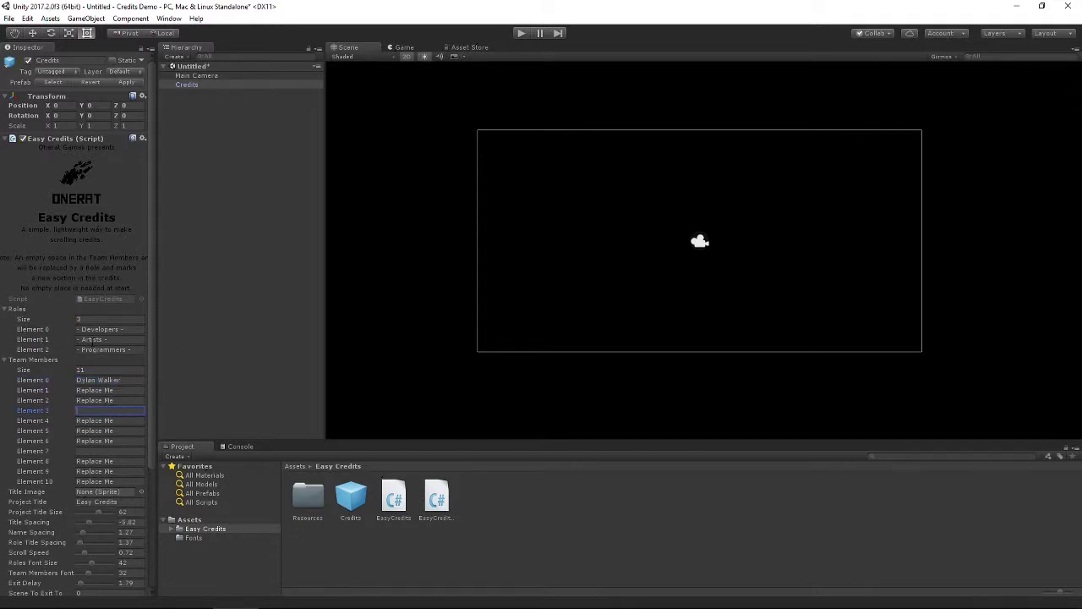
click(95, 339)
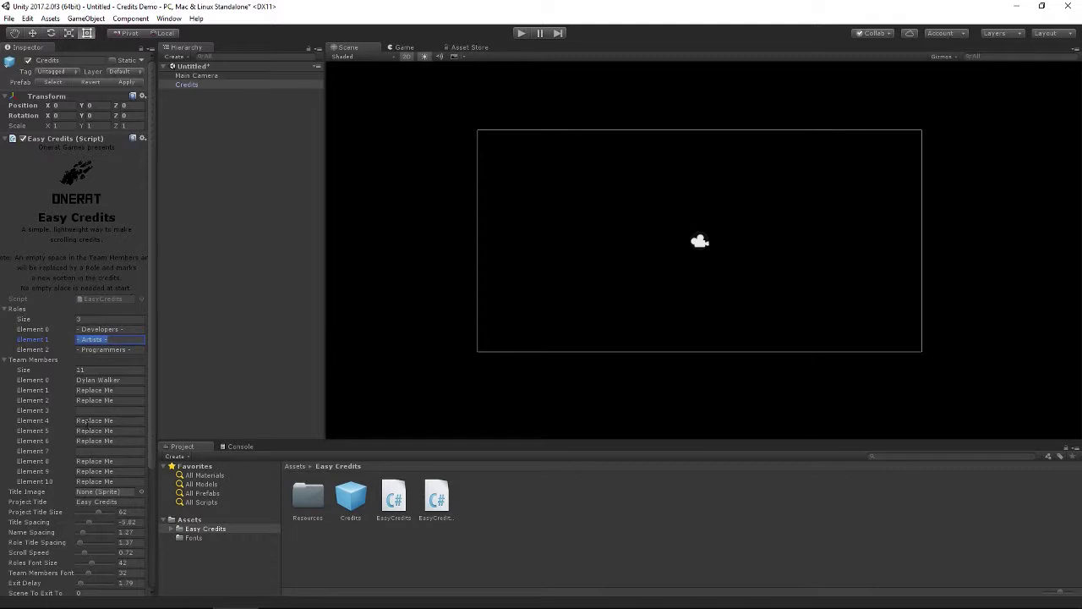
click(97, 450)
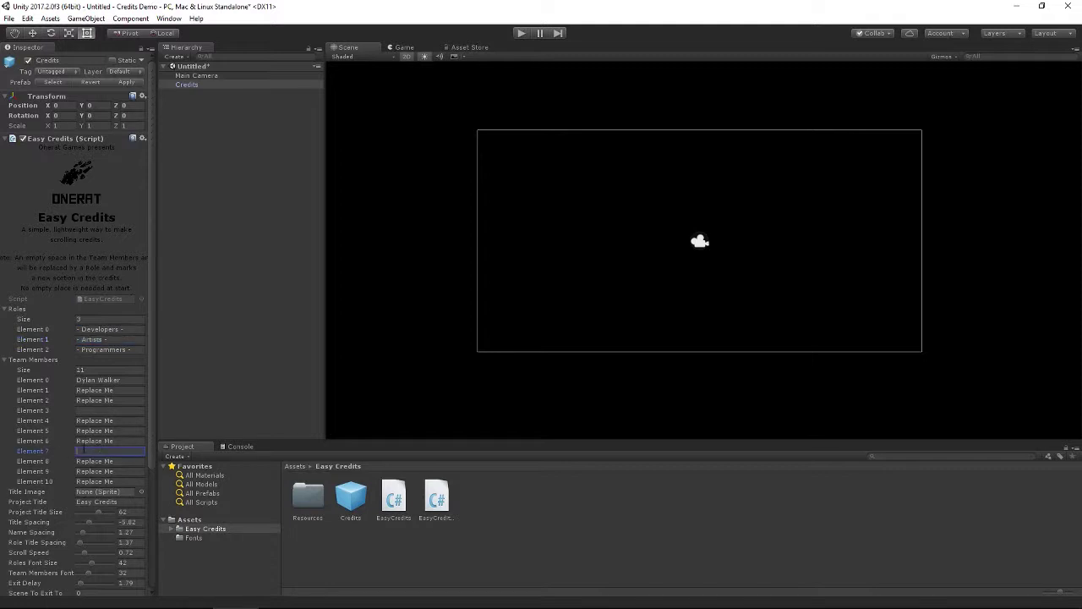
click(104, 350)
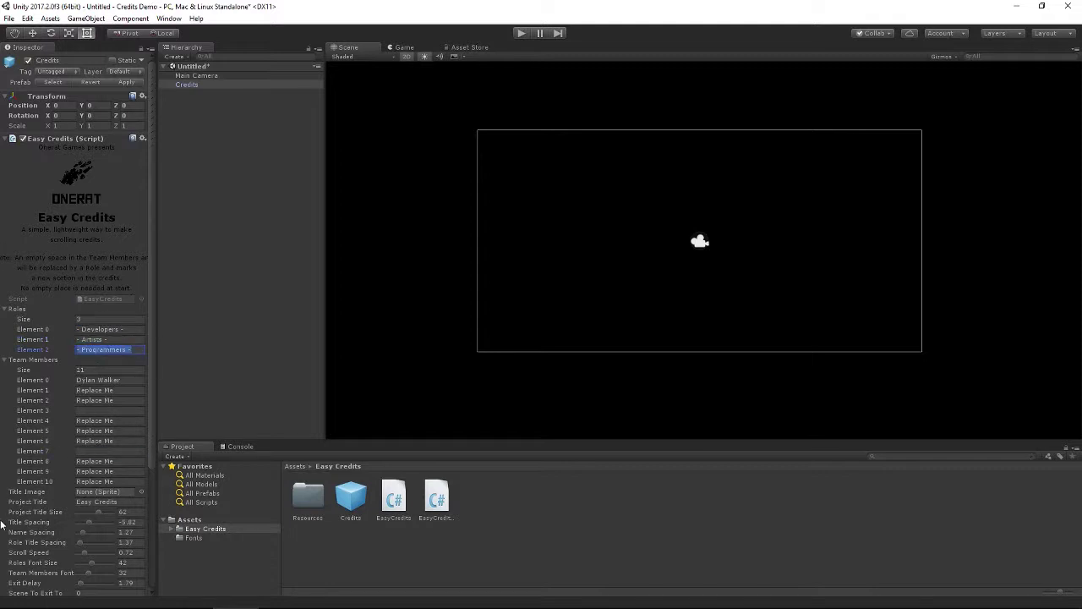
Step: Check the 'Easy Credits' project title and watch the scrolling credits in Play mode
scroll(110, 504, down, 2)
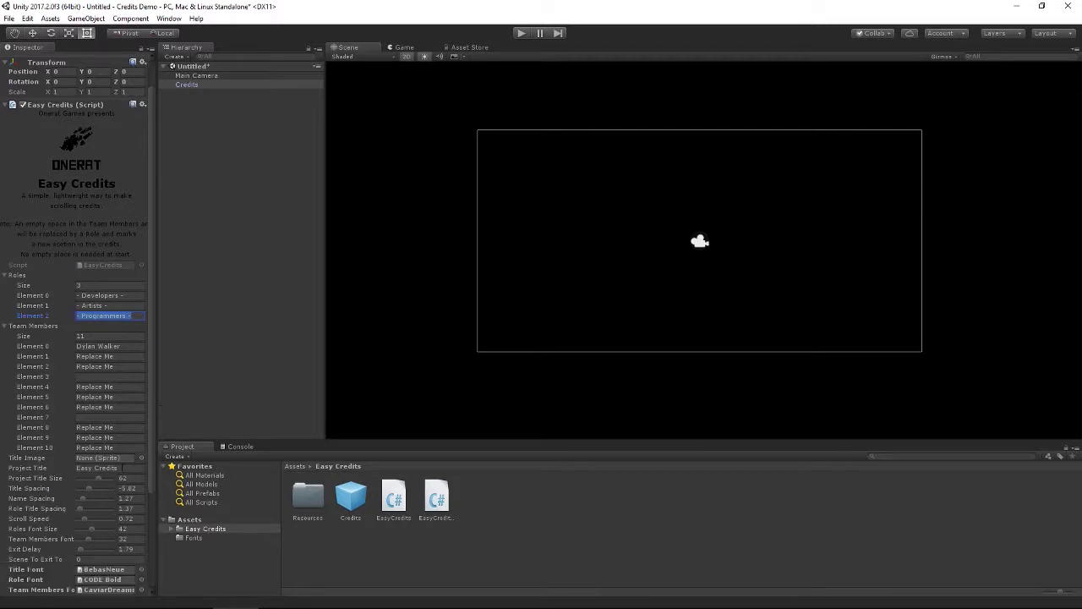
click(10, 469)
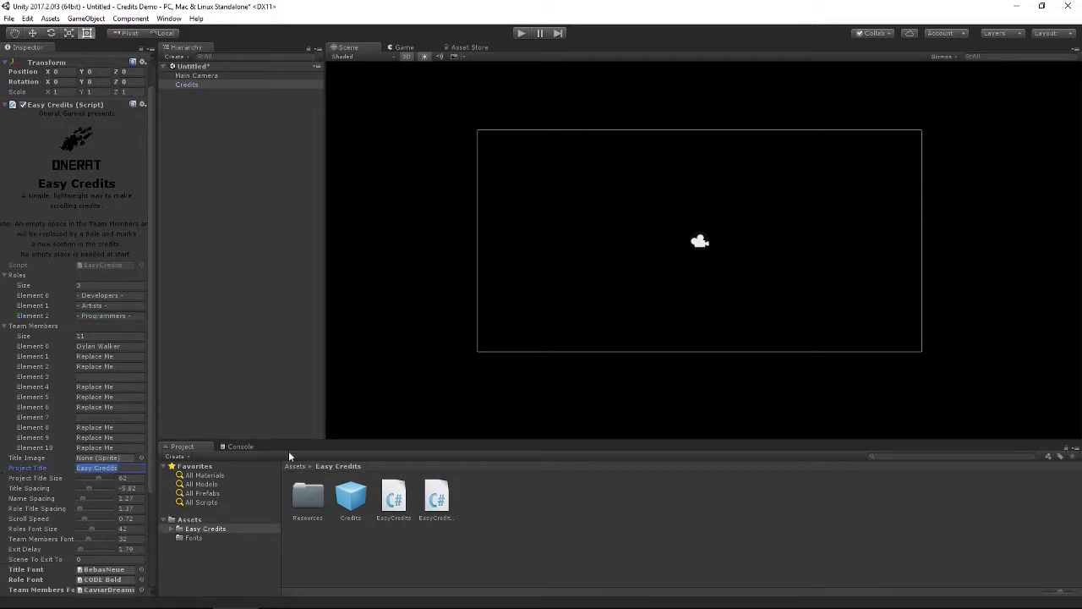
click(518, 34)
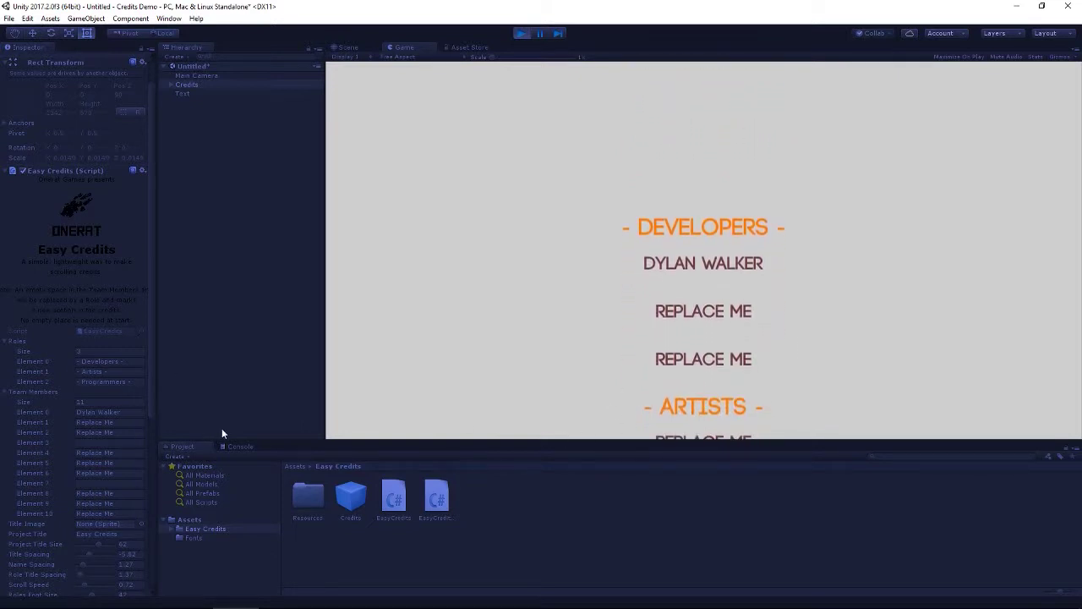
click(521, 33)
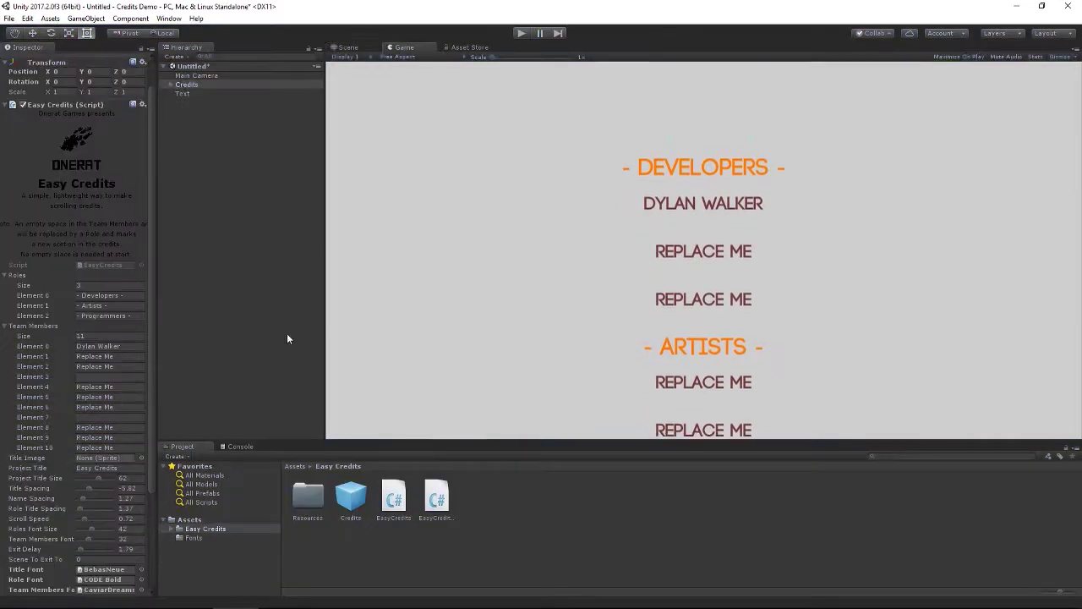
scroll(78, 338, down, 2)
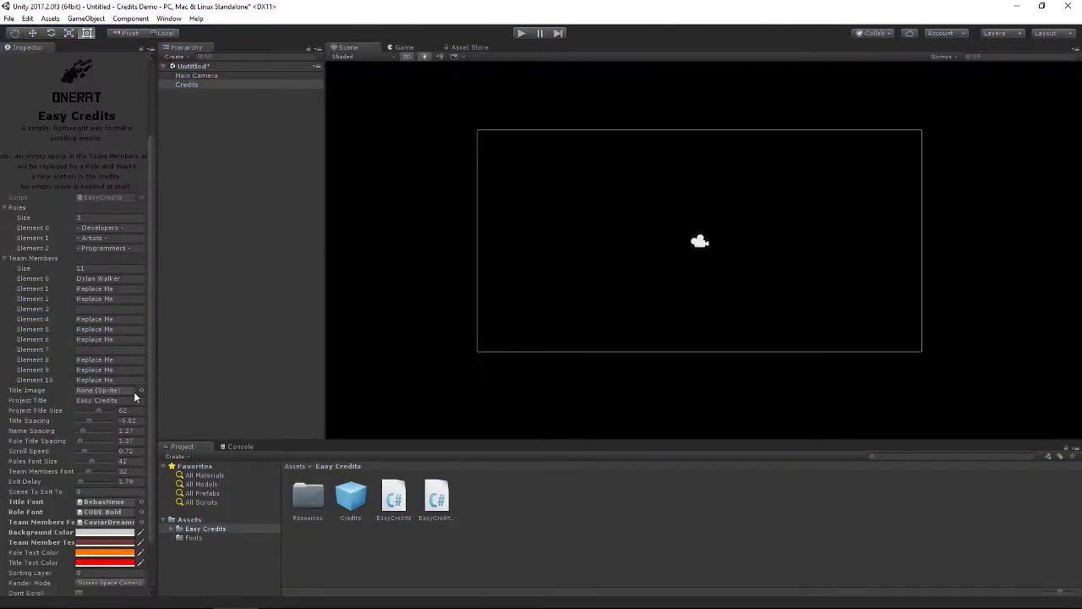
Step: Use the Elden_Path sprite as the Title Image and preview it in Play mode
click(189, 519)
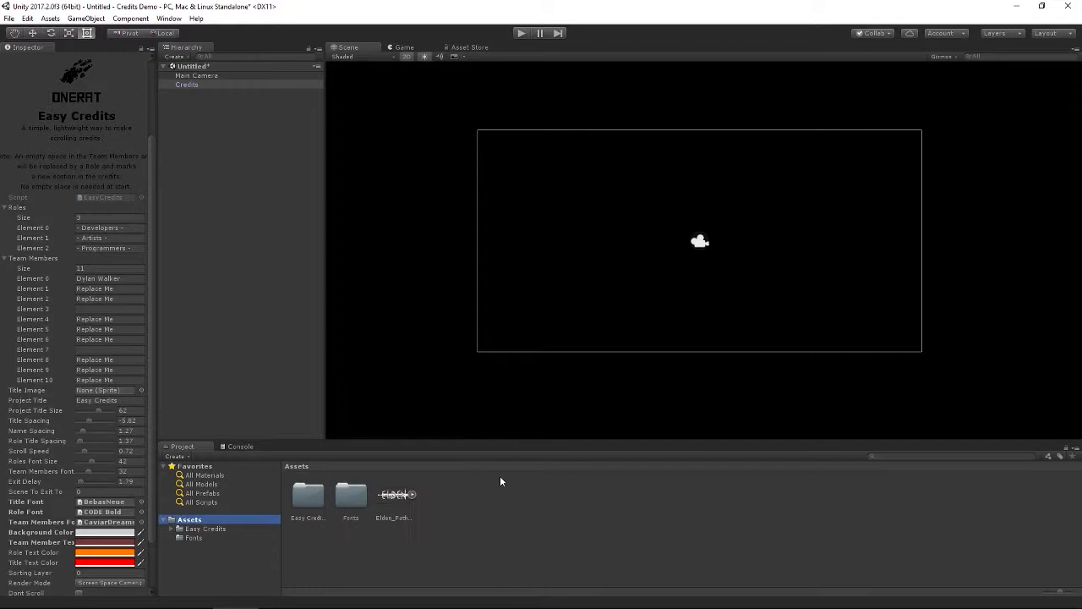
drag(392, 497, 113, 392)
click(521, 33)
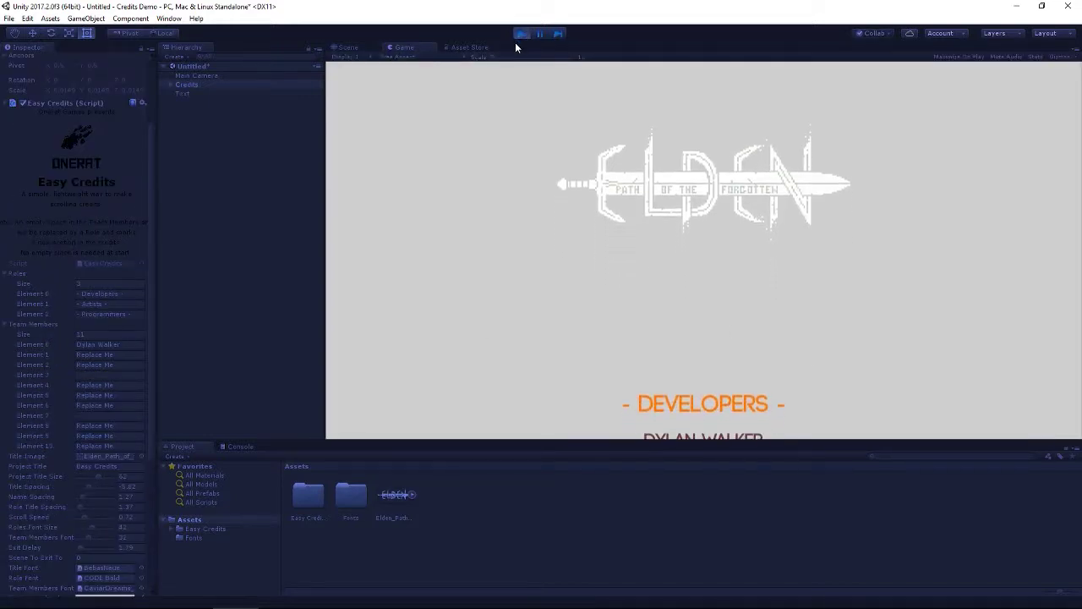
click(521, 33)
Step: Make the credits Background Color black and preview it in Play mode
click(106, 532)
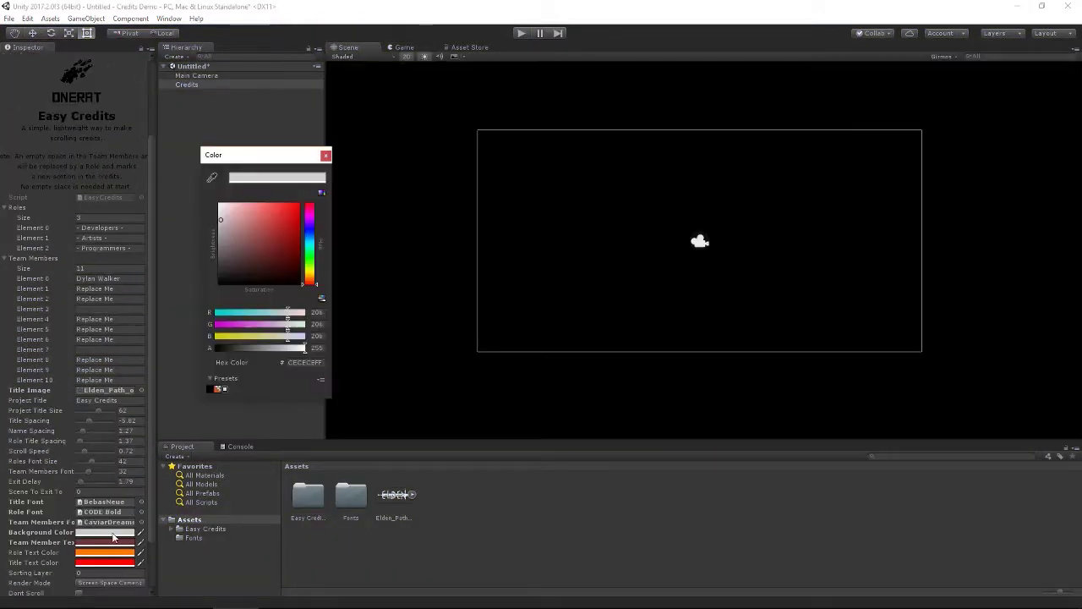
drag(221, 279, 167, 327)
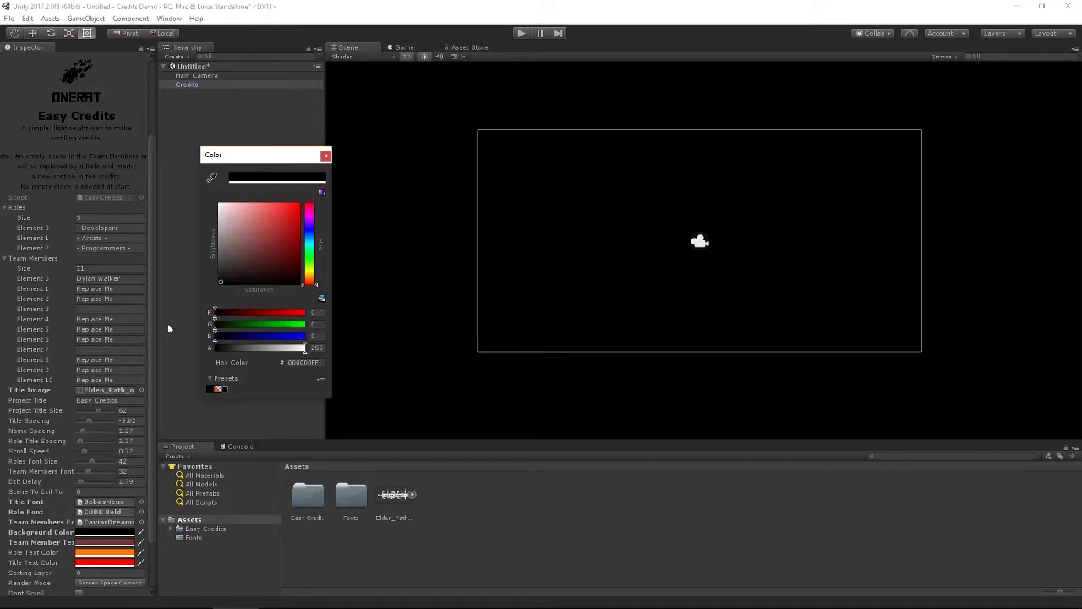
click(325, 156)
click(521, 34)
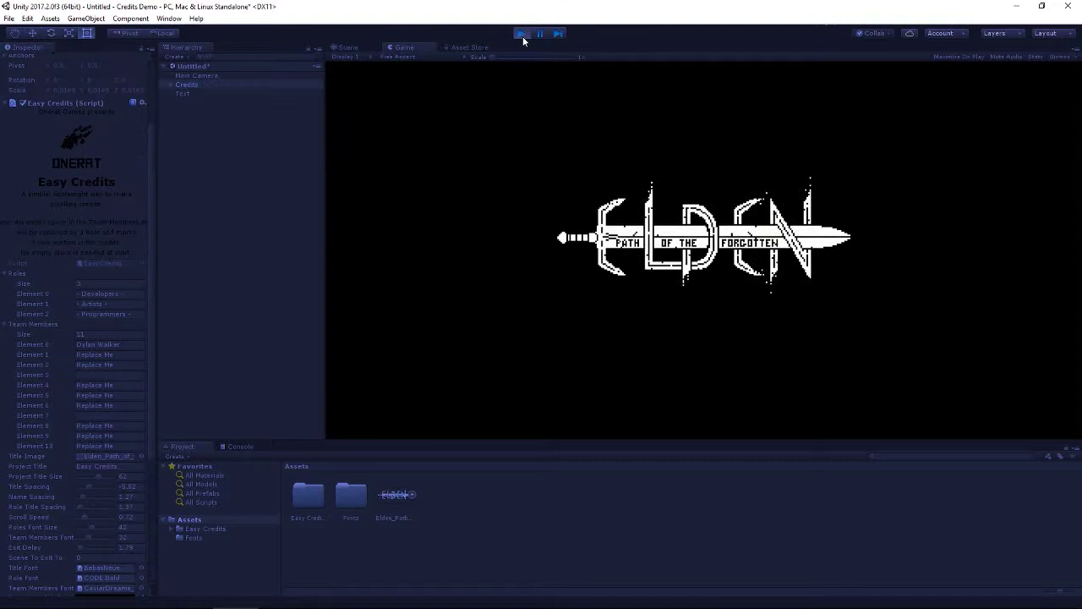
click(520, 34)
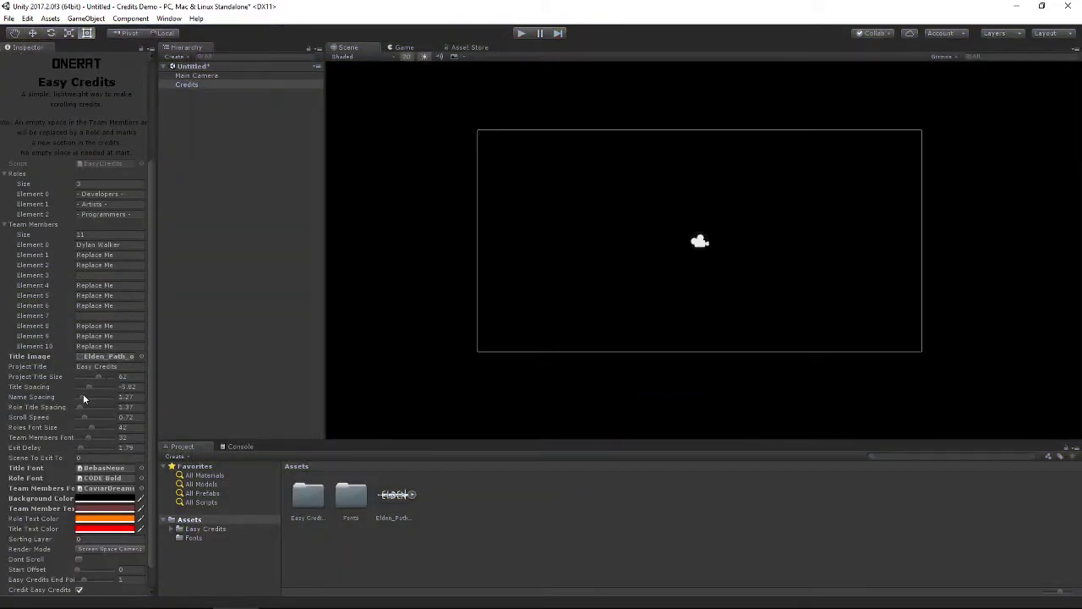
Step: Lower Title Spacing to -2.8 and check the result in Play mode
scroll(98, 407, down, 1)
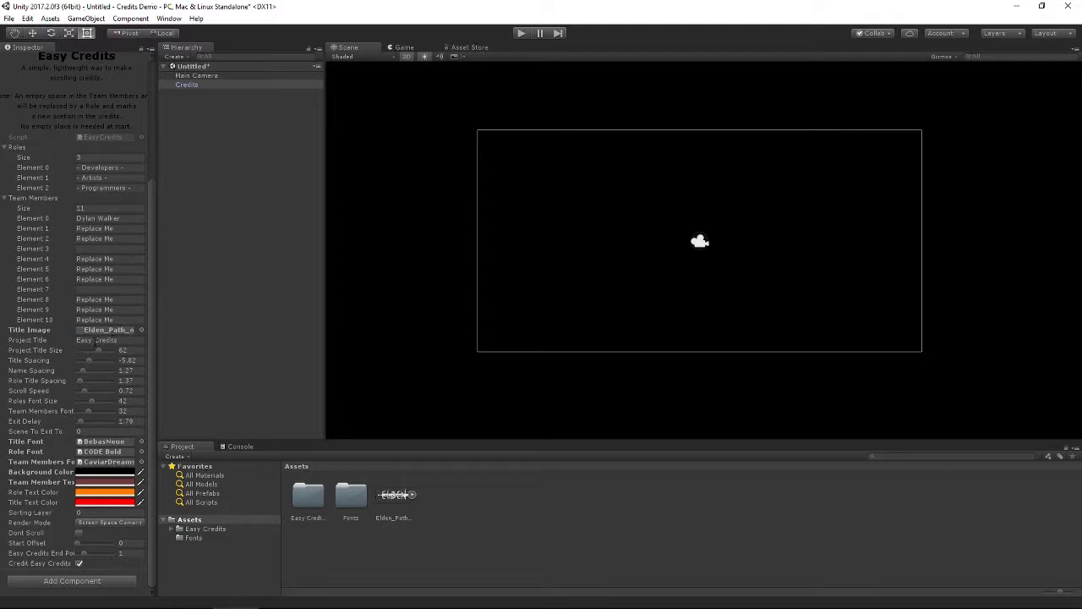
double_click(100, 340)
drag(84, 362, 82, 361)
click(522, 33)
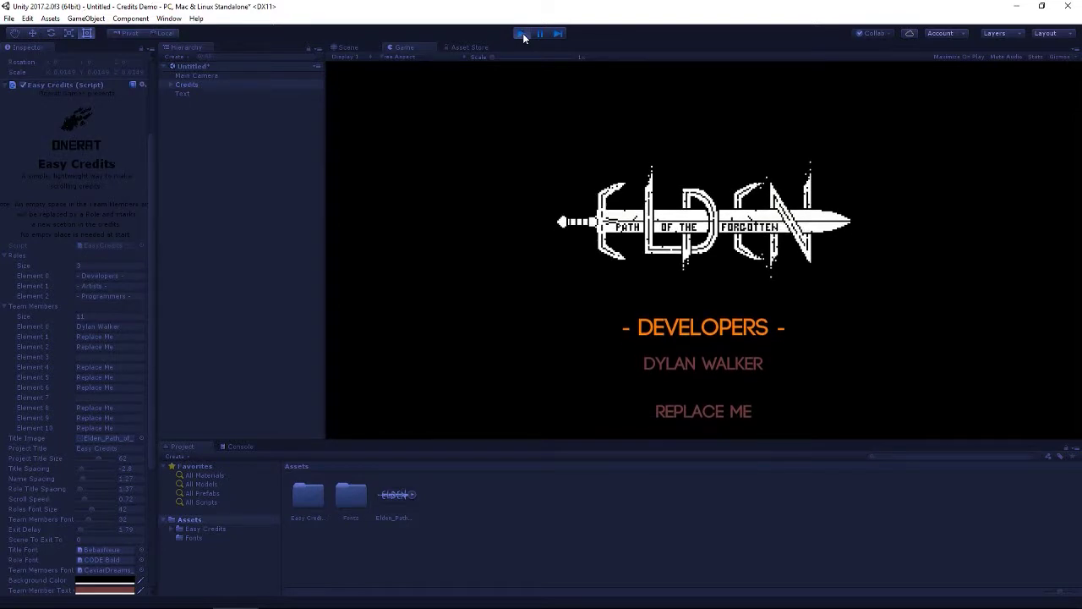
click(522, 33)
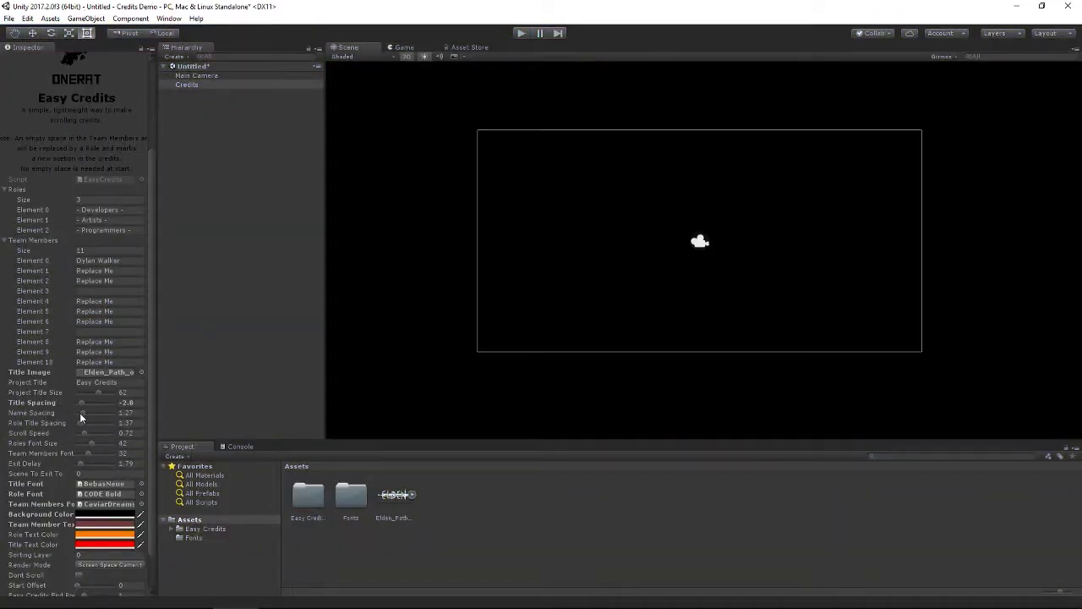
Step: Try Name Spacing 0.5, then settle on 0.9, previewing each in Play mode
drag(82, 413, 78, 413)
click(520, 34)
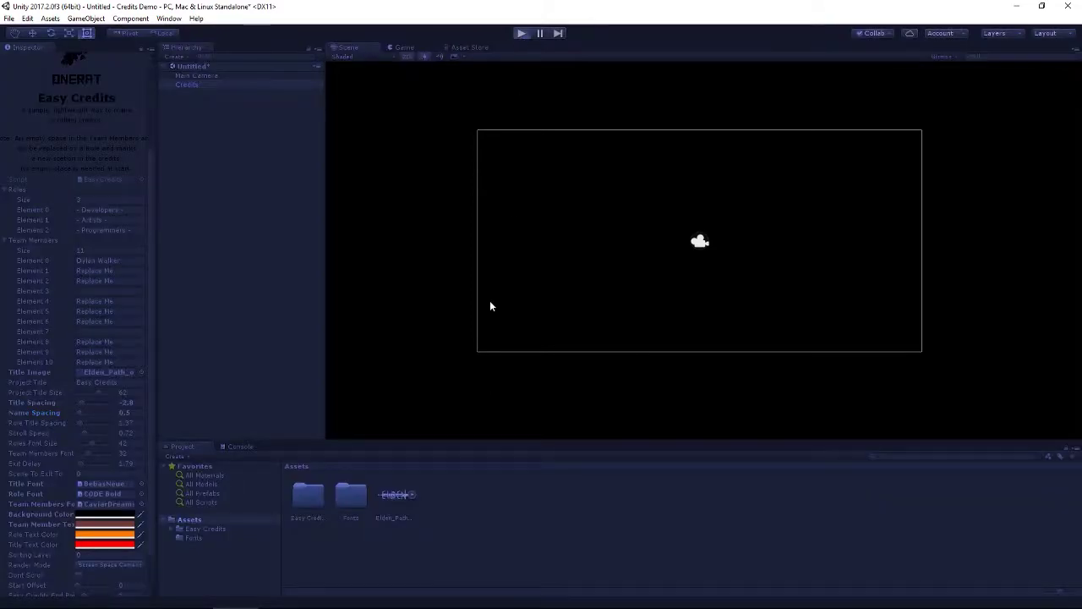
click(520, 33)
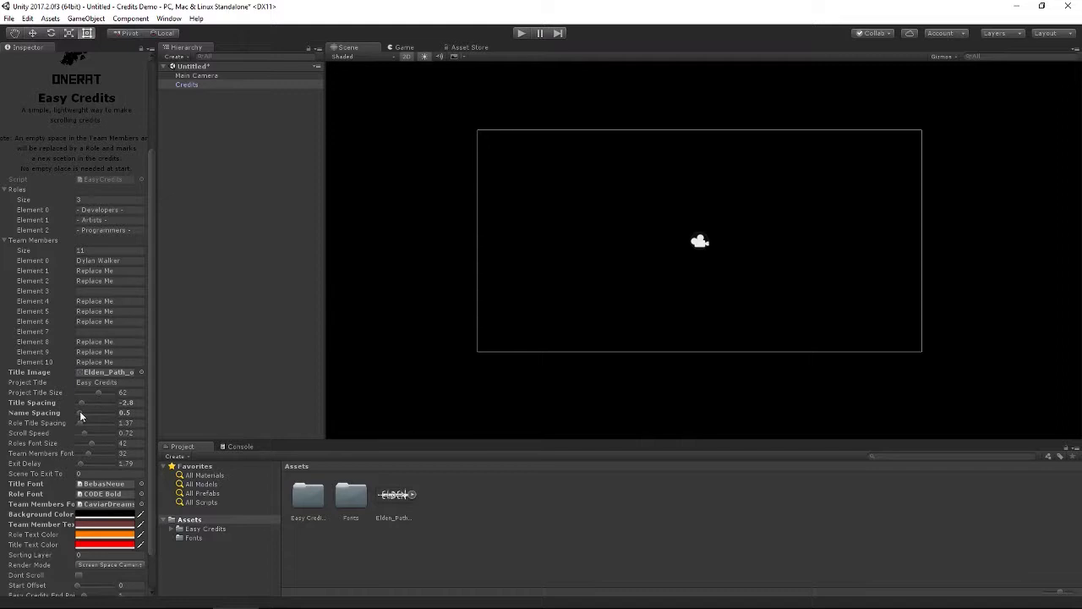
drag(80, 413, 116, 377)
click(519, 34)
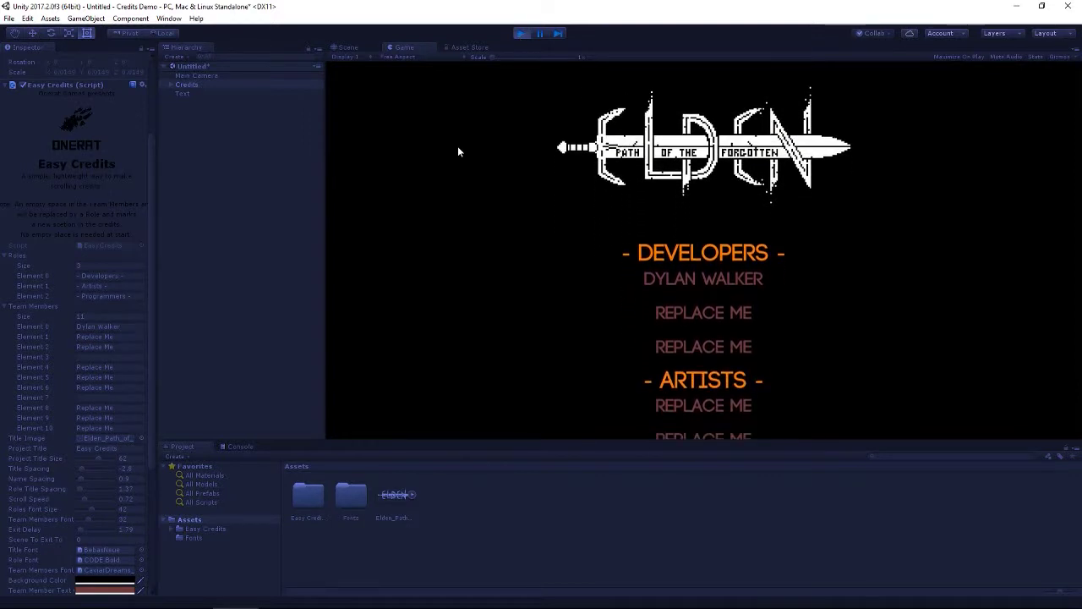
click(519, 33)
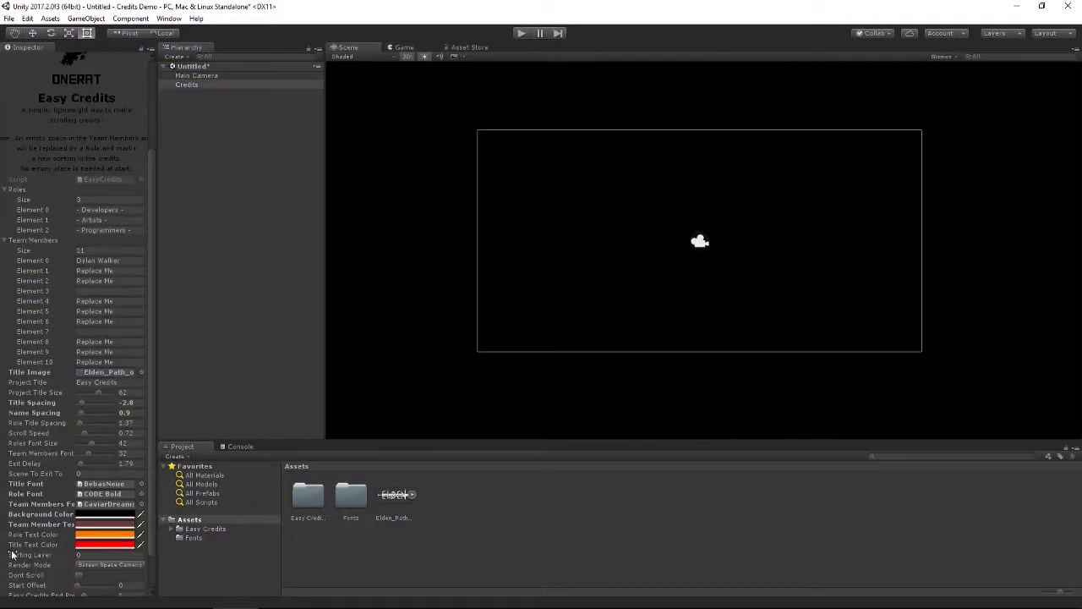
scroll(106, 425, down, 2)
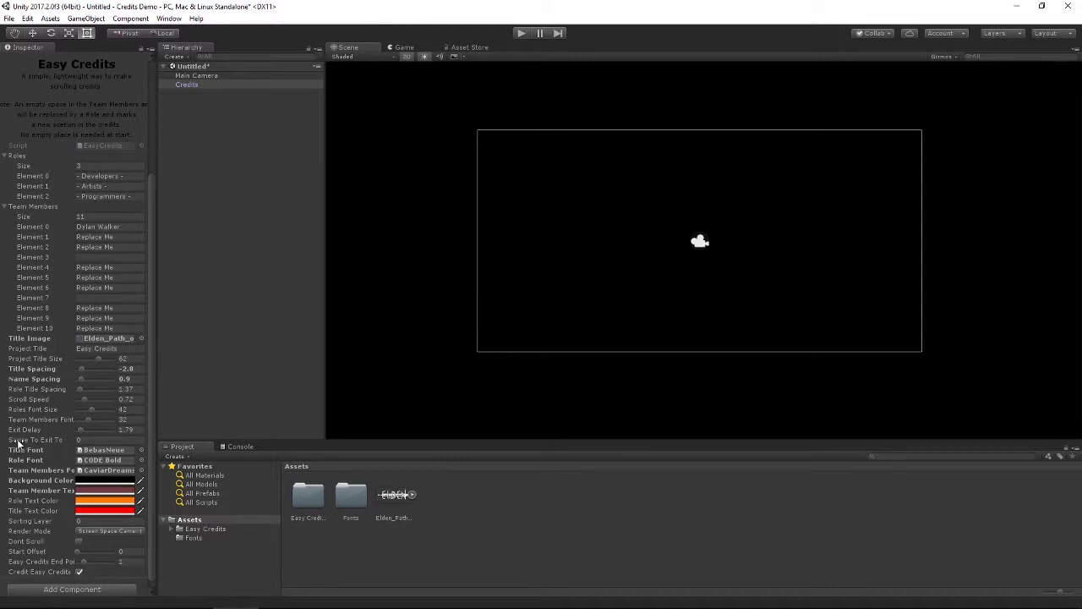
click(101, 439)
click(9, 18)
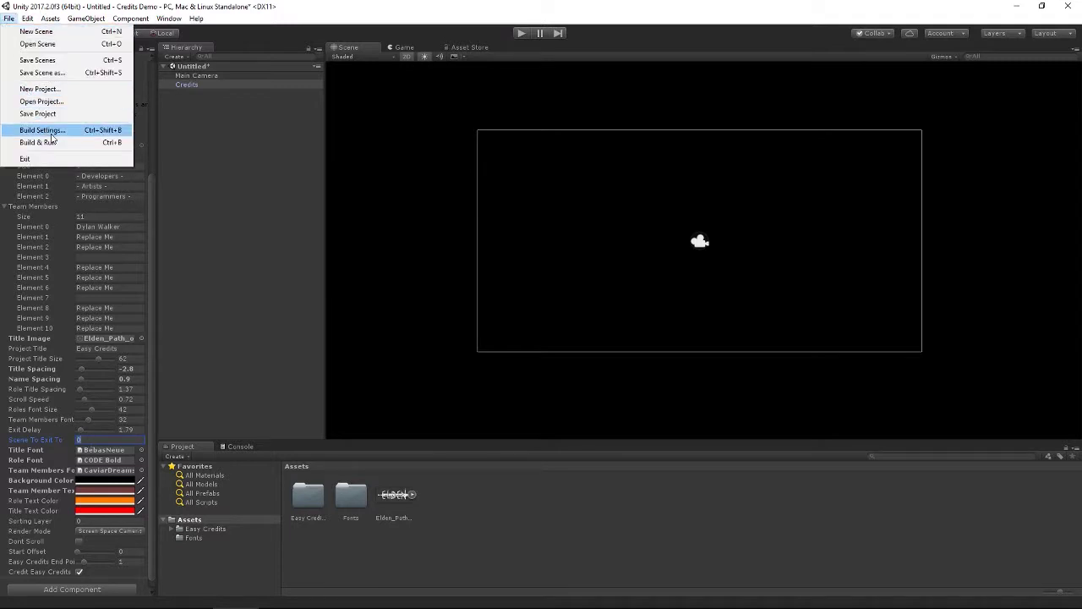
click(42, 130)
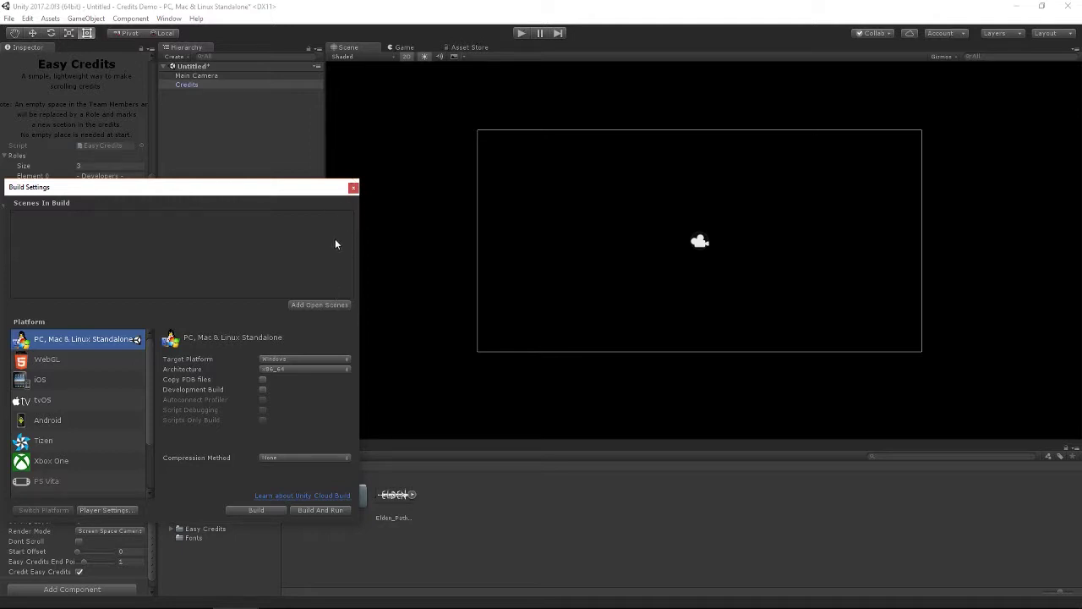
click(353, 187)
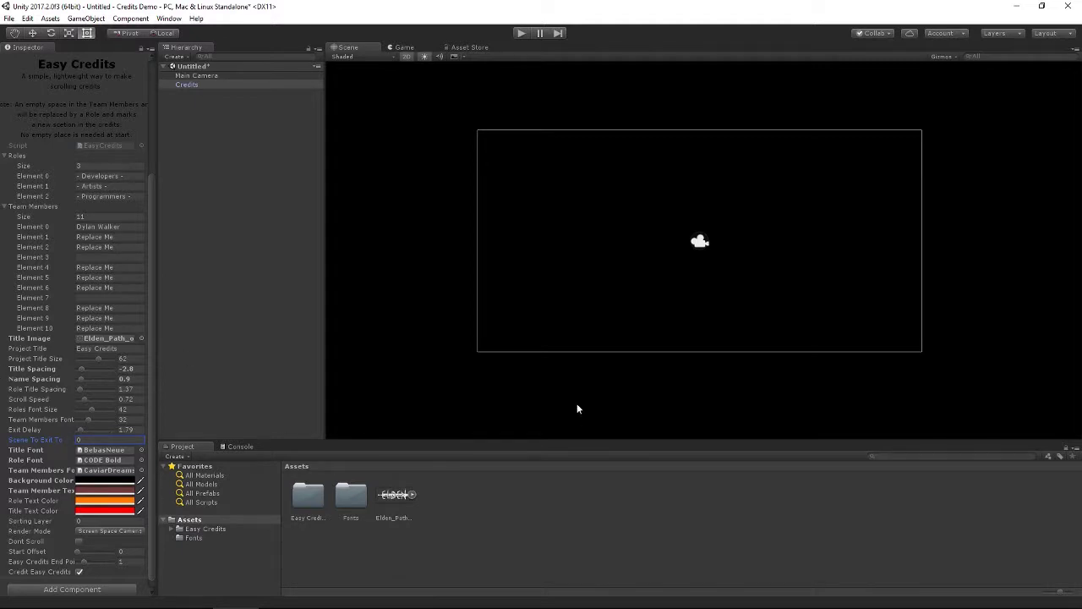
scroll(89, 457, down, 1)
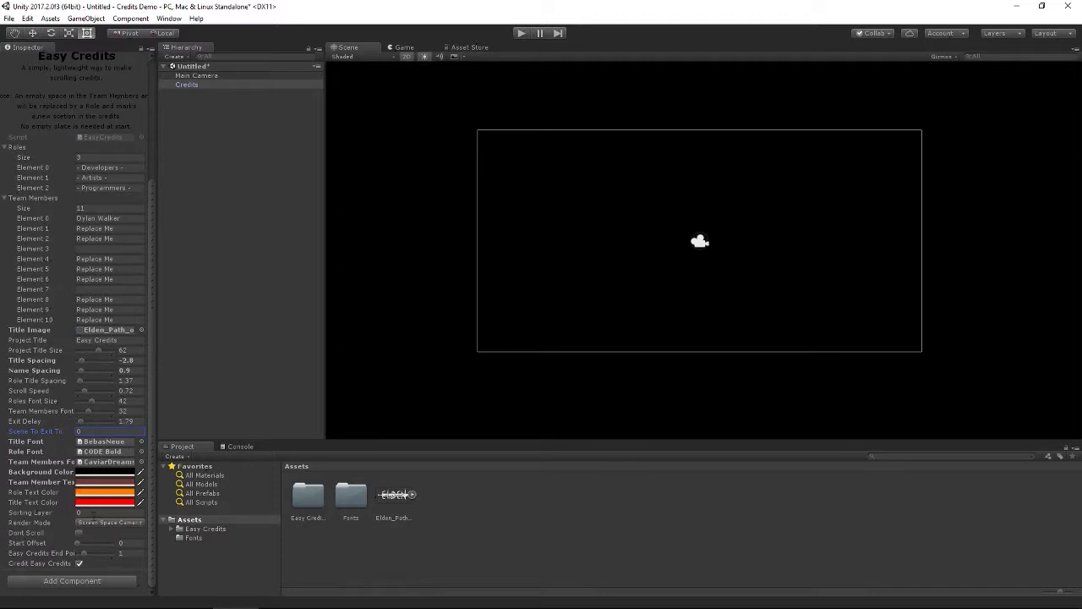
Step: Keep Render Mode as Screen Space Camera, tick Dont Scroll, and preview the static credits
click(106, 523)
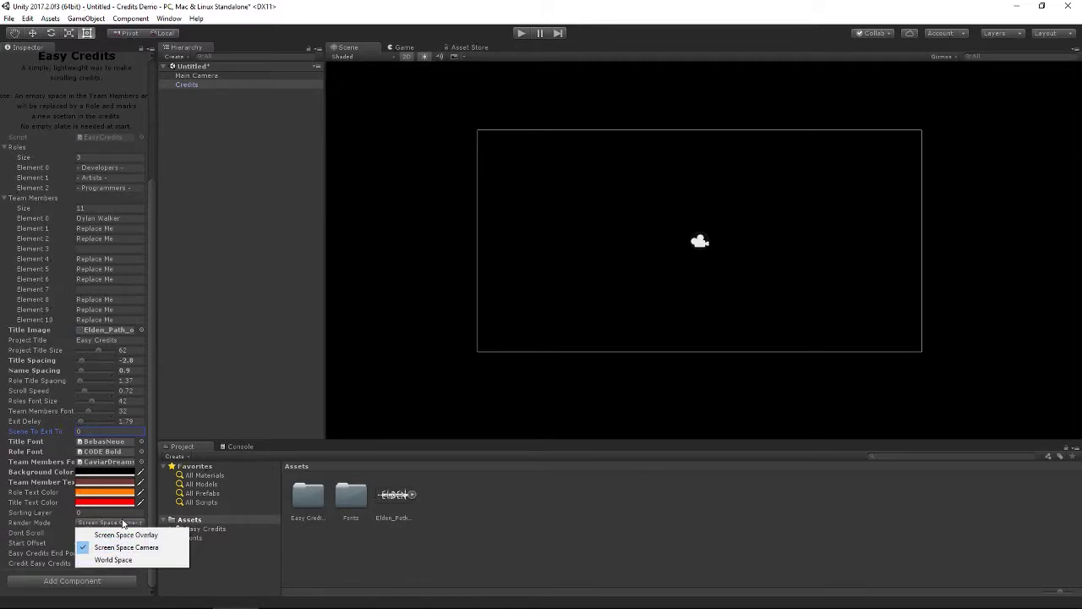
click(191, 519)
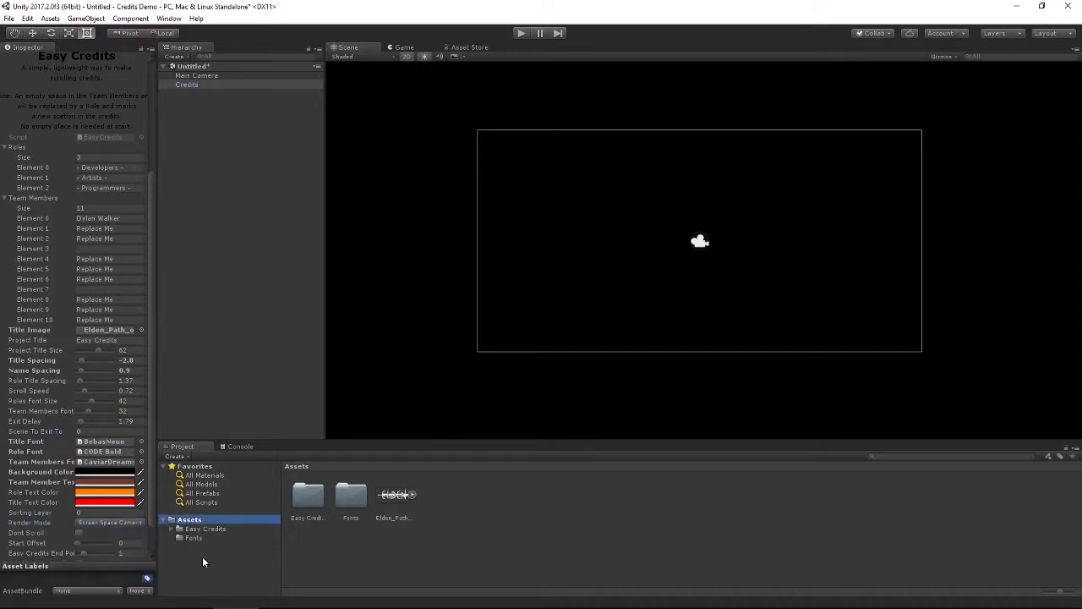
scroll(56, 517, down, 2)
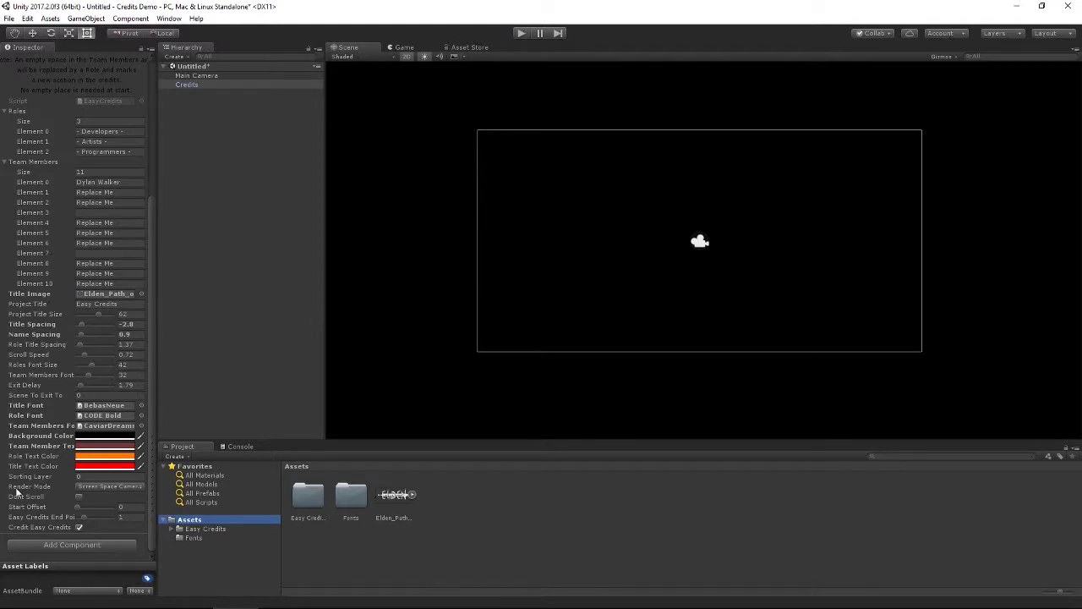
click(76, 496)
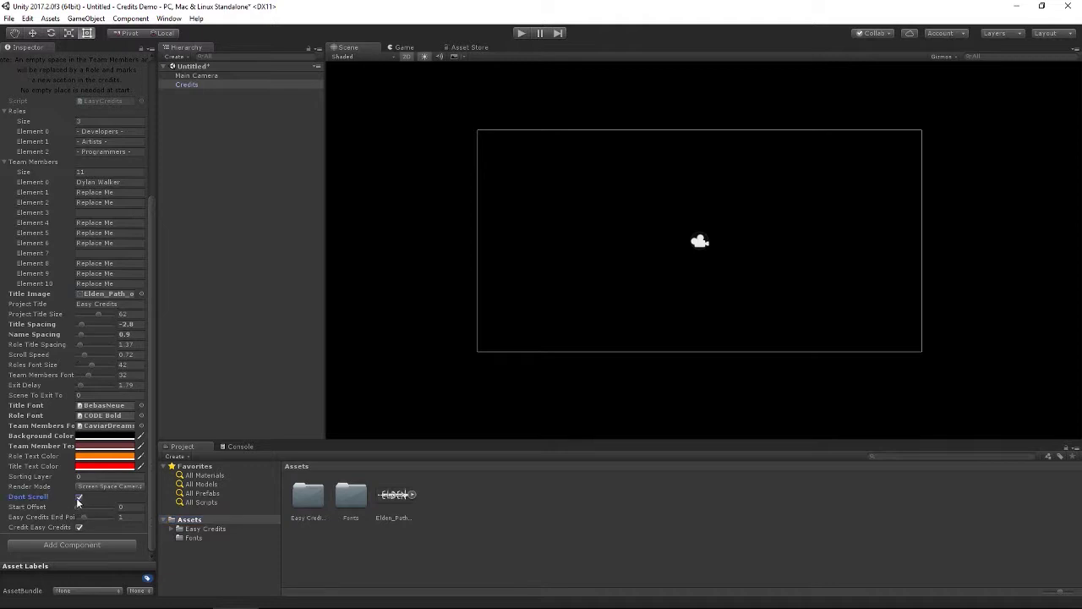
click(517, 32)
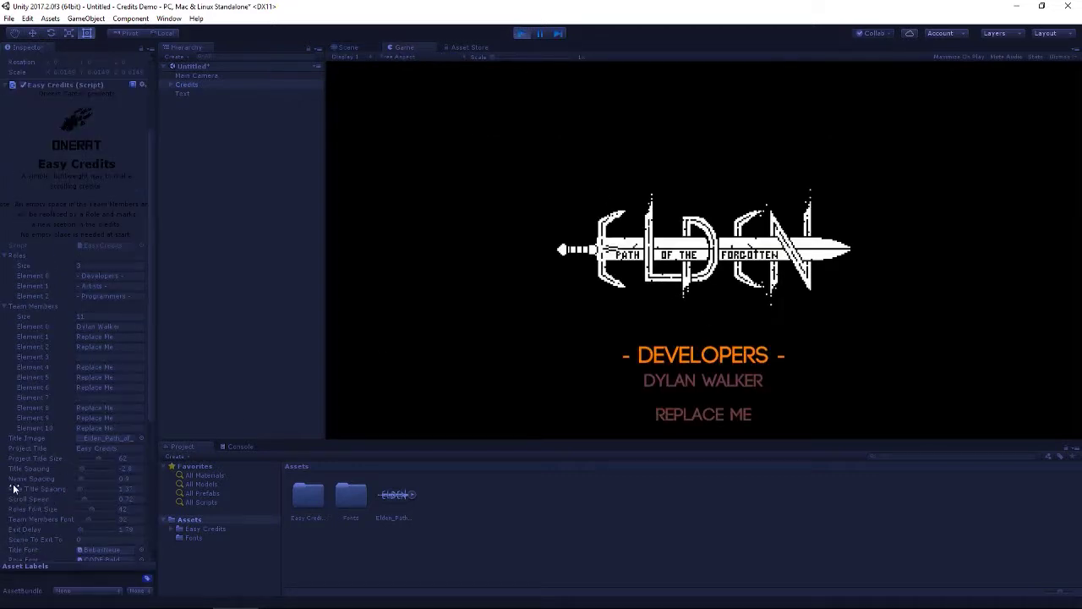
click(521, 33)
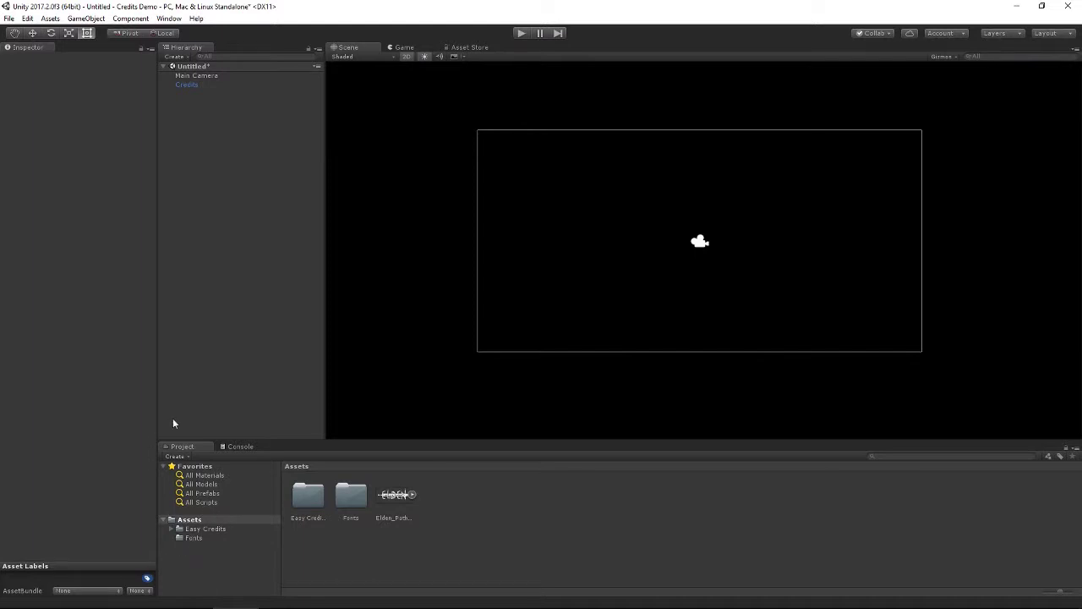
Step: Select the Credits object and change its Exit Delay to 3.1
click(186, 84)
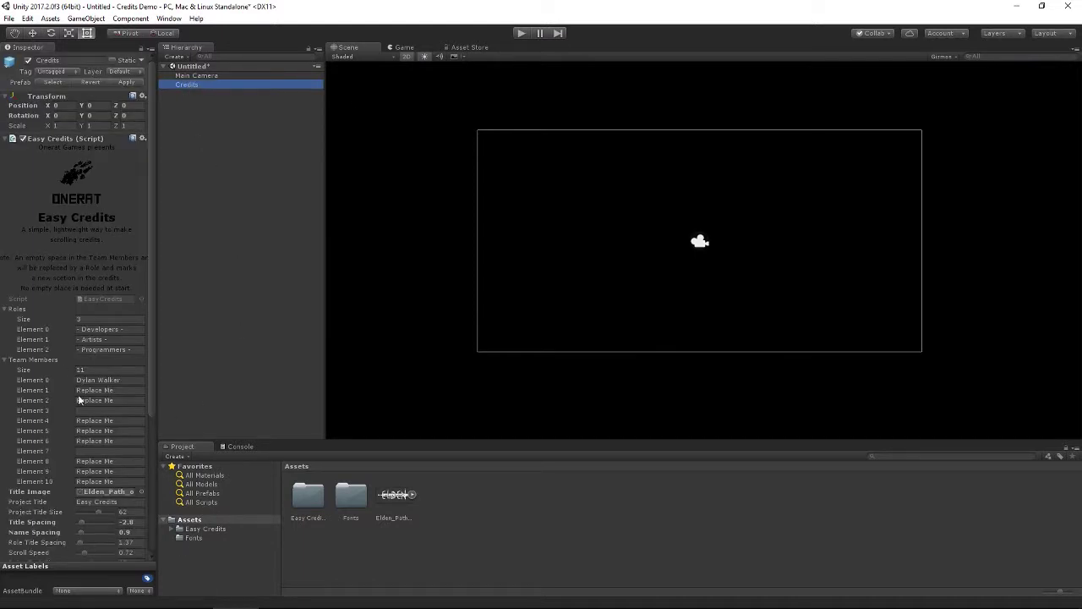
scroll(77, 393, down, 4)
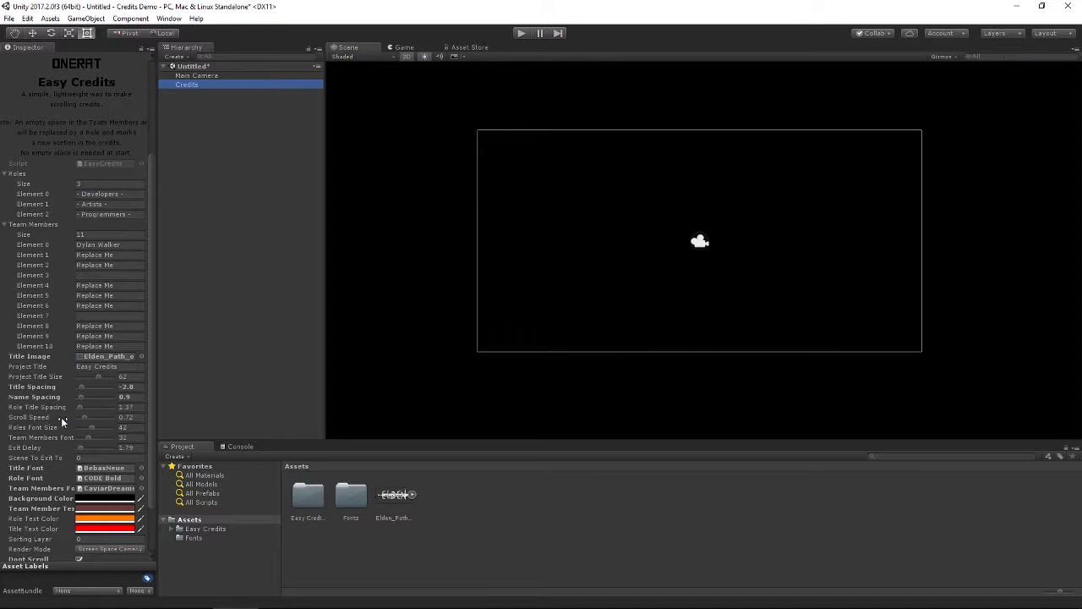
scroll(94, 418, down, 2)
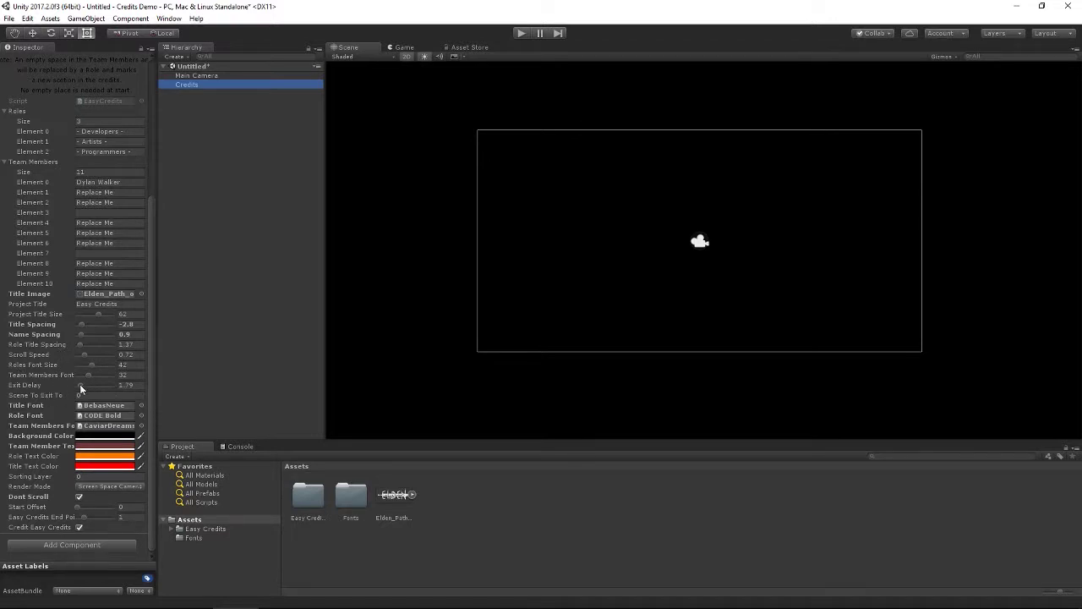
drag(80, 384, 75, 384)
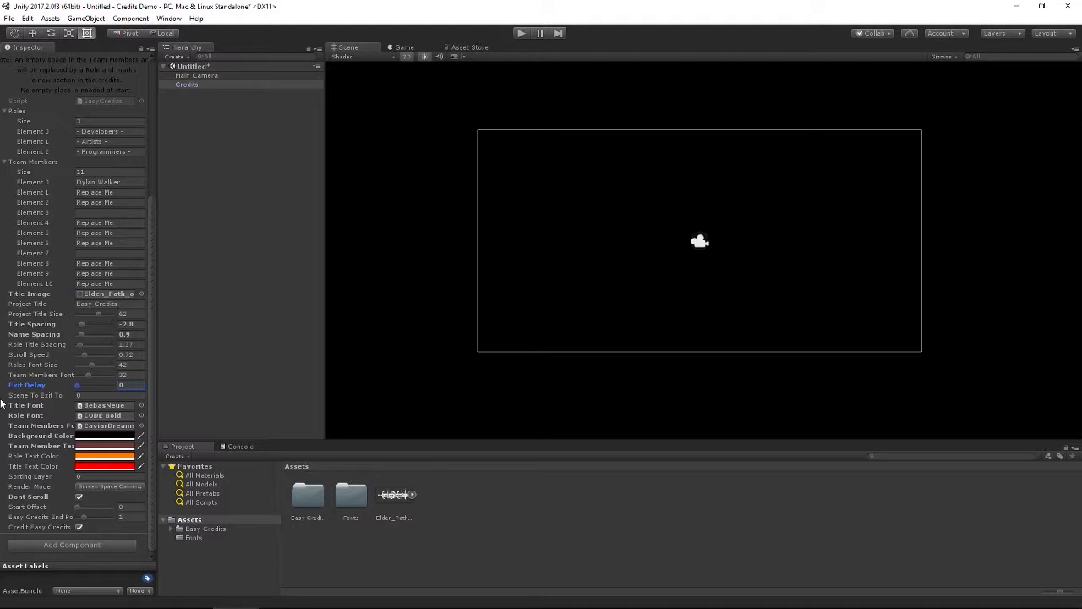
text(20)
Step: Try Start Offset 4 in Play mode, then set it back to 3 and preview again
drag(77, 510, 86, 509)
drag(85, 508, 89, 508)
click(520, 33)
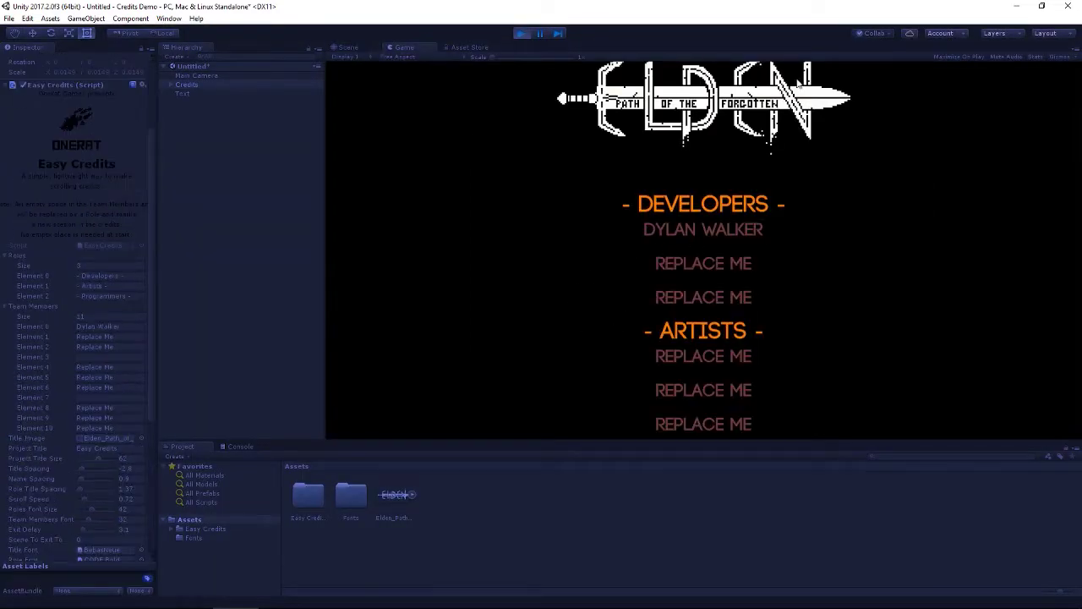
click(523, 33)
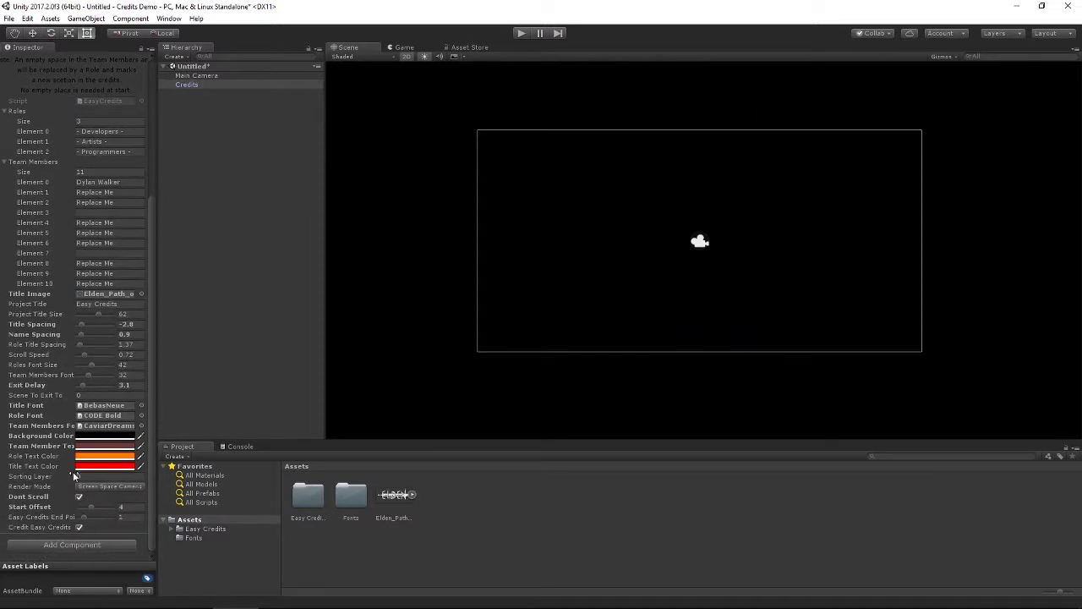
drag(90, 508, 86, 508)
click(522, 34)
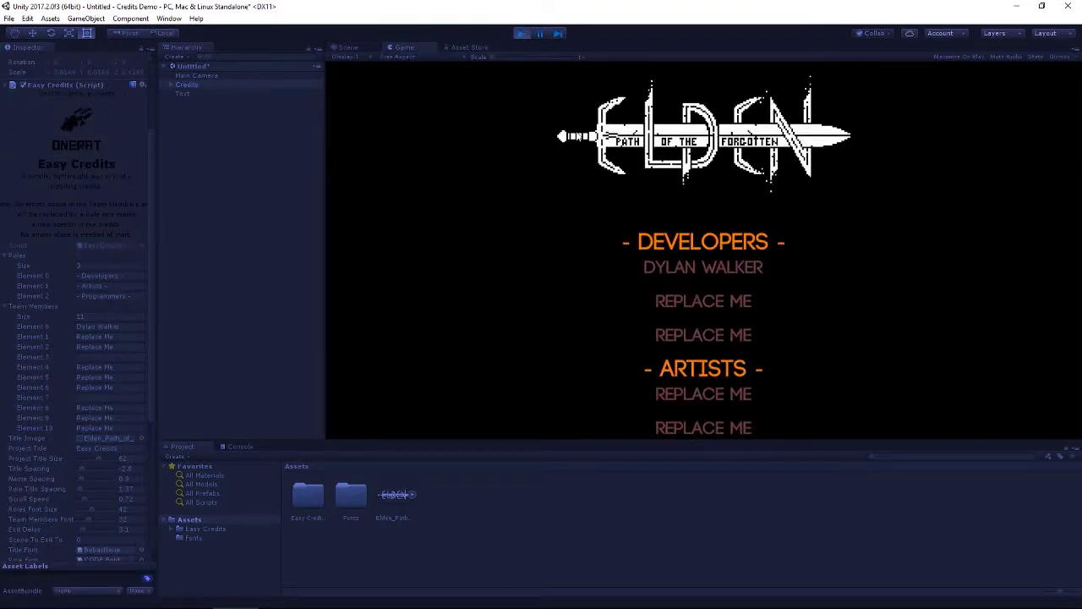
click(510, 33)
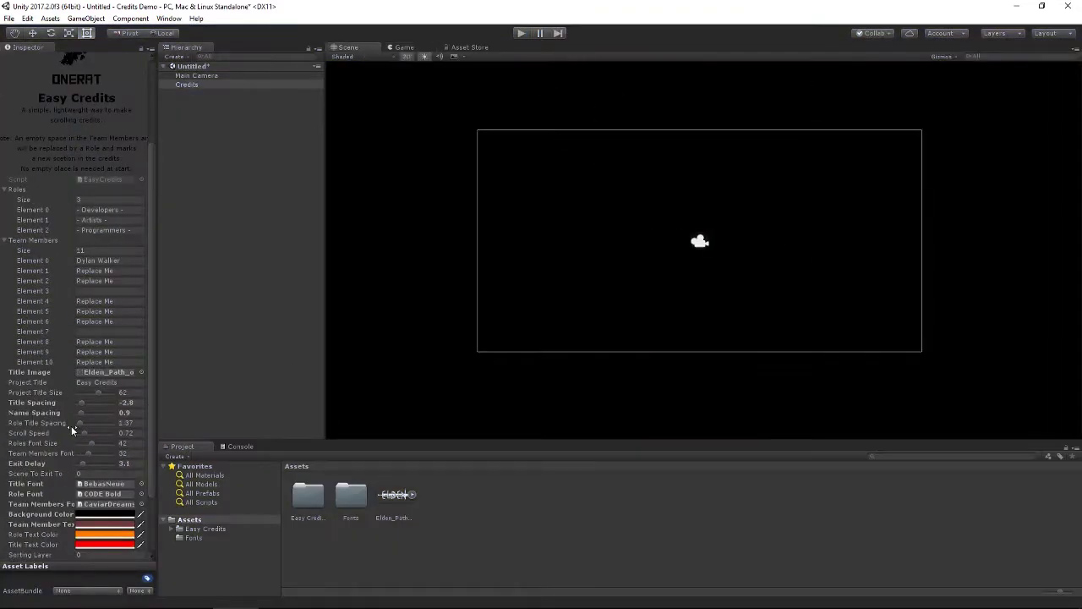
Step: Set Project Title Size to 80 and clear the Title Image to None
scroll(108, 512, down, 4)
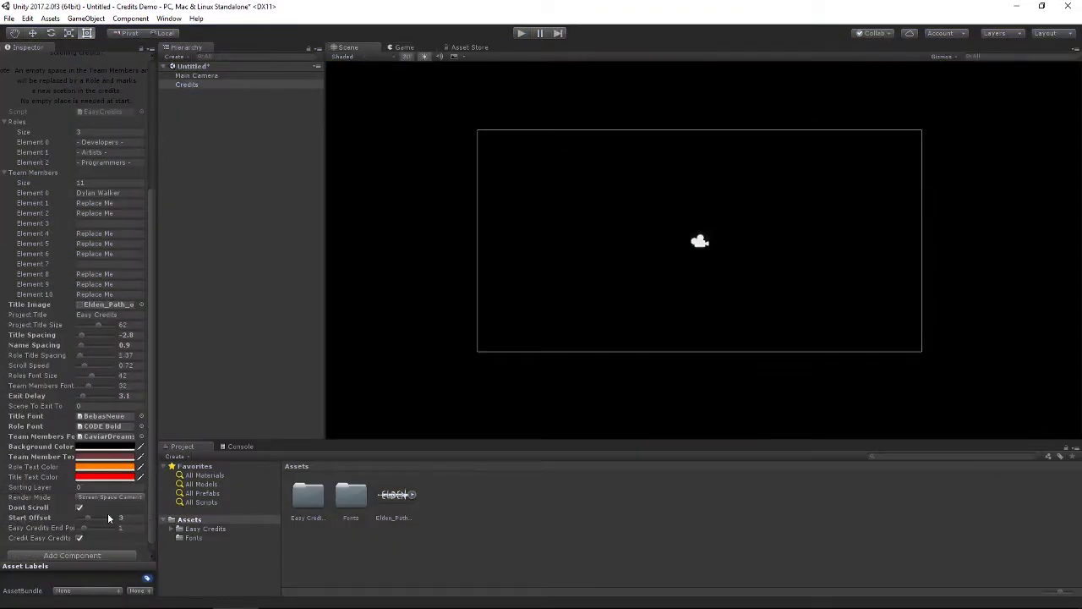
click(136, 325)
text(80)
click(141, 304)
click(399, 286)
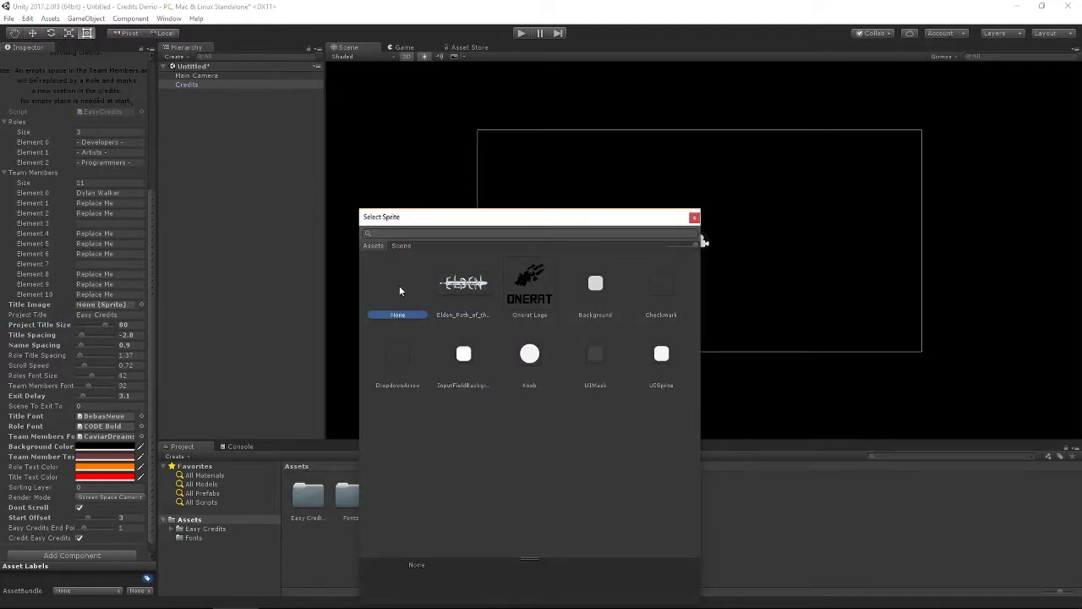
click(694, 218)
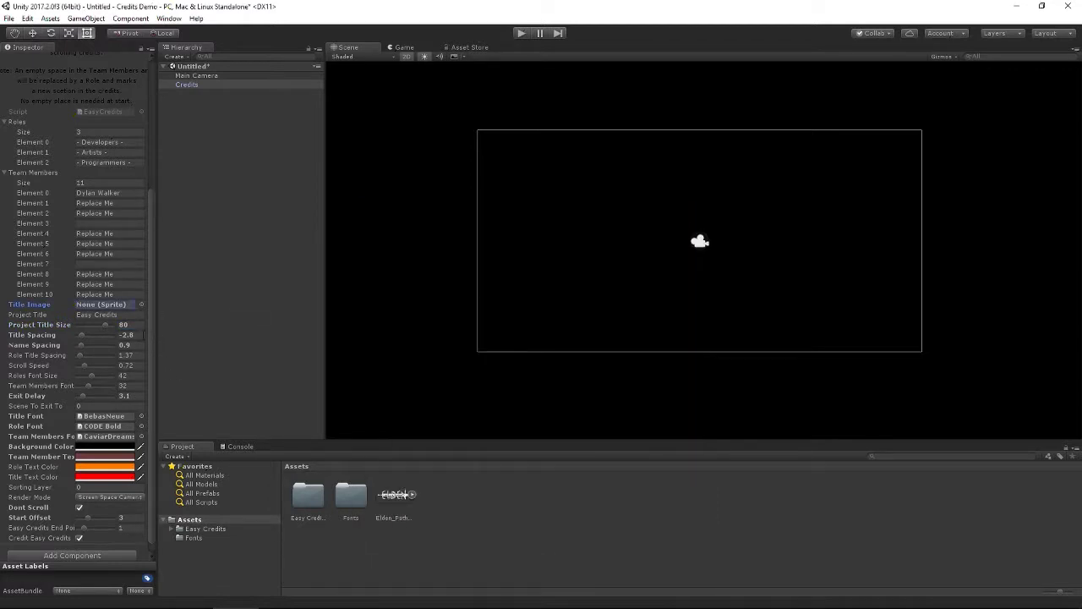
Step: Set Title Spacing -1.9, Name Spacing 0.5 and Role Title Spacing 1
click(131, 335)
text(-1.9)
key(Tab)
click(135, 345)
text(0.5)
key(Tab)
text(1)
Step: Set Scroll Speed 1.35, roles font 22, team members font 15 and Exit Delay 0.8
click(138, 365)
text(1.)
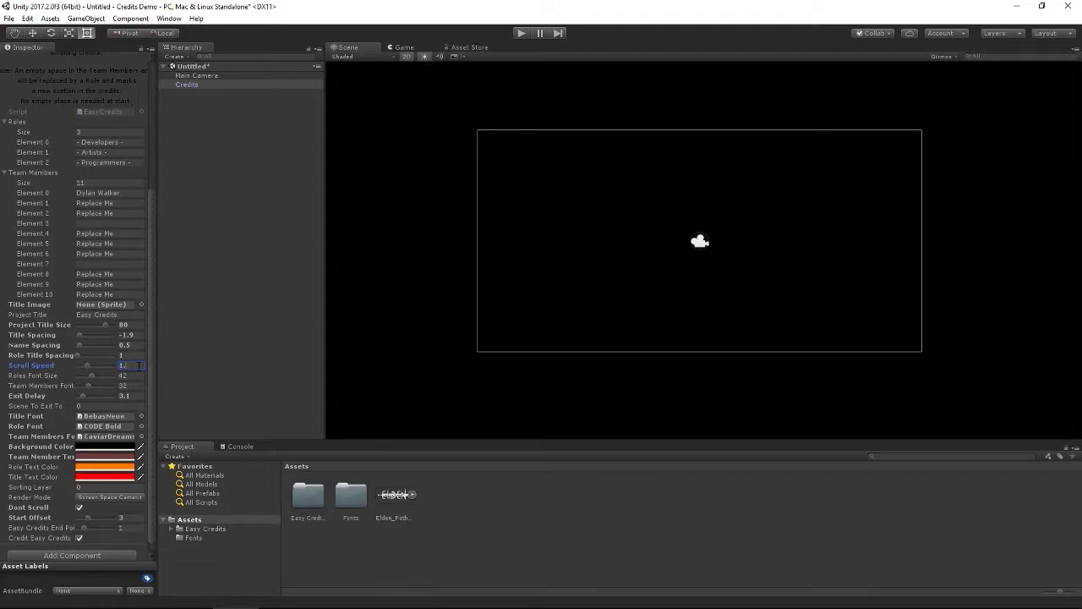
text(35)
click(135, 376)
text(22)
click(136, 384)
text(15)
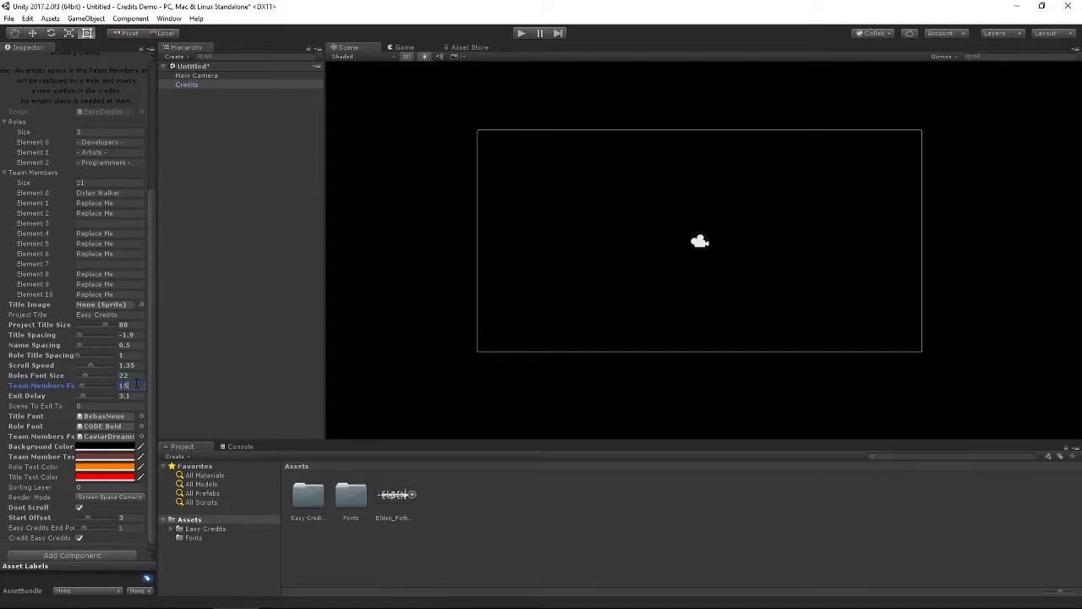
click(133, 395)
text(0.8)
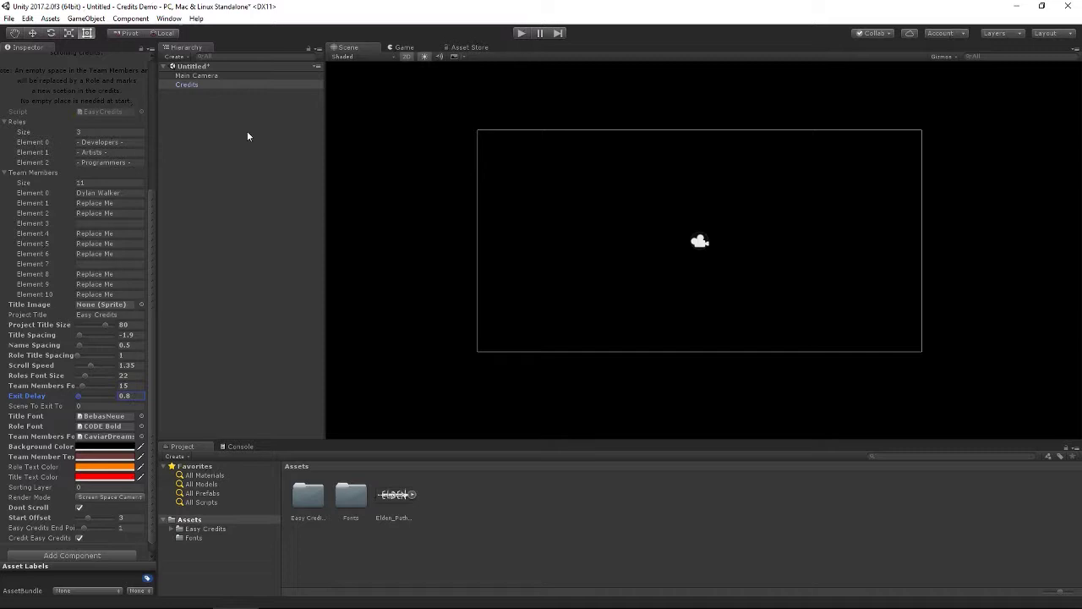
click(521, 33)
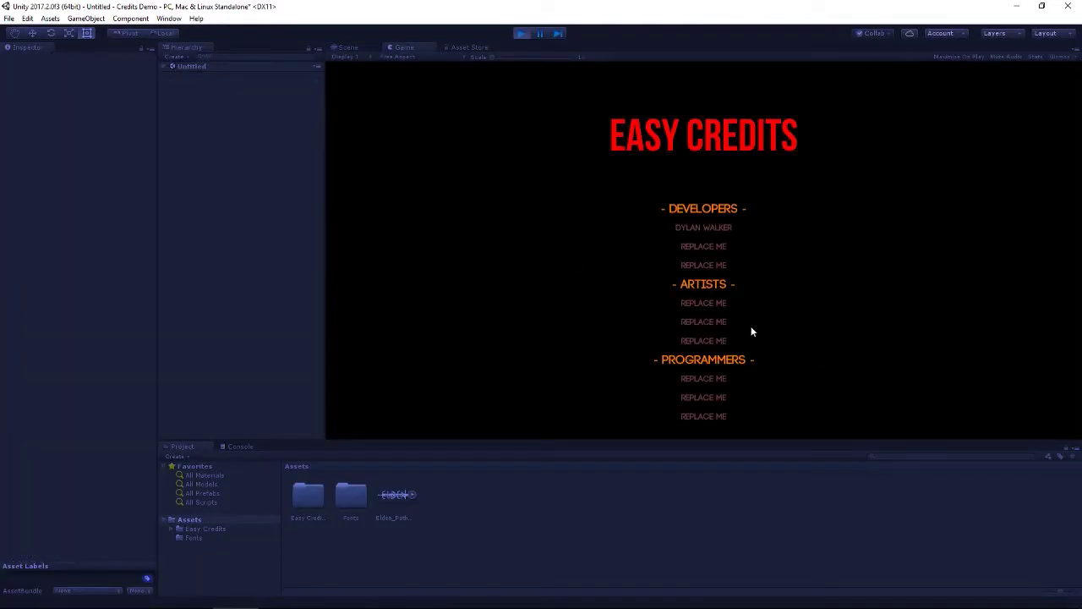
click(516, 35)
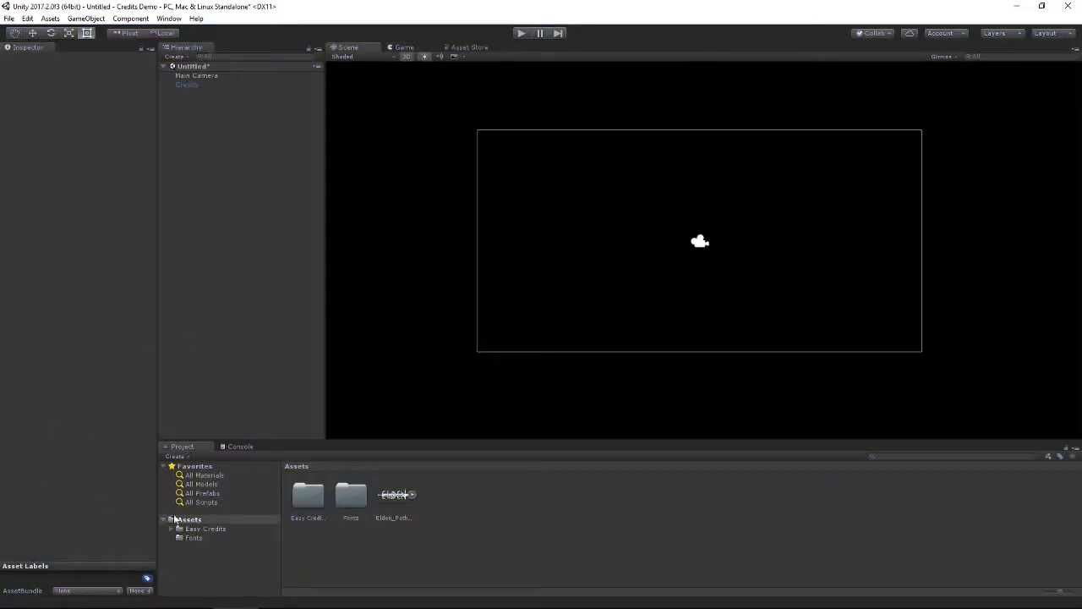
click(186, 84)
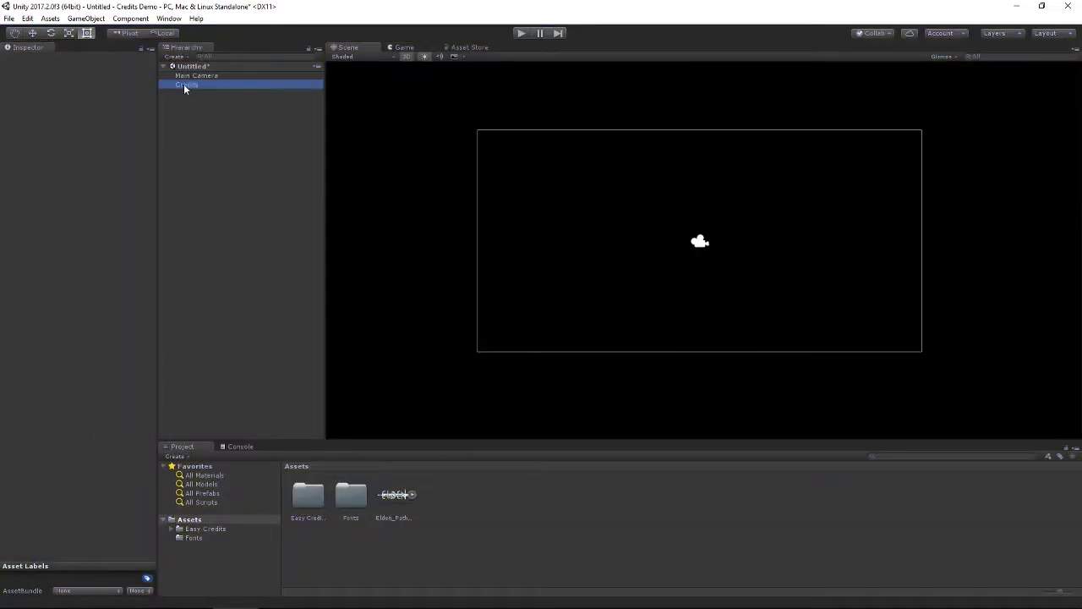
scroll(114, 386, down, 3)
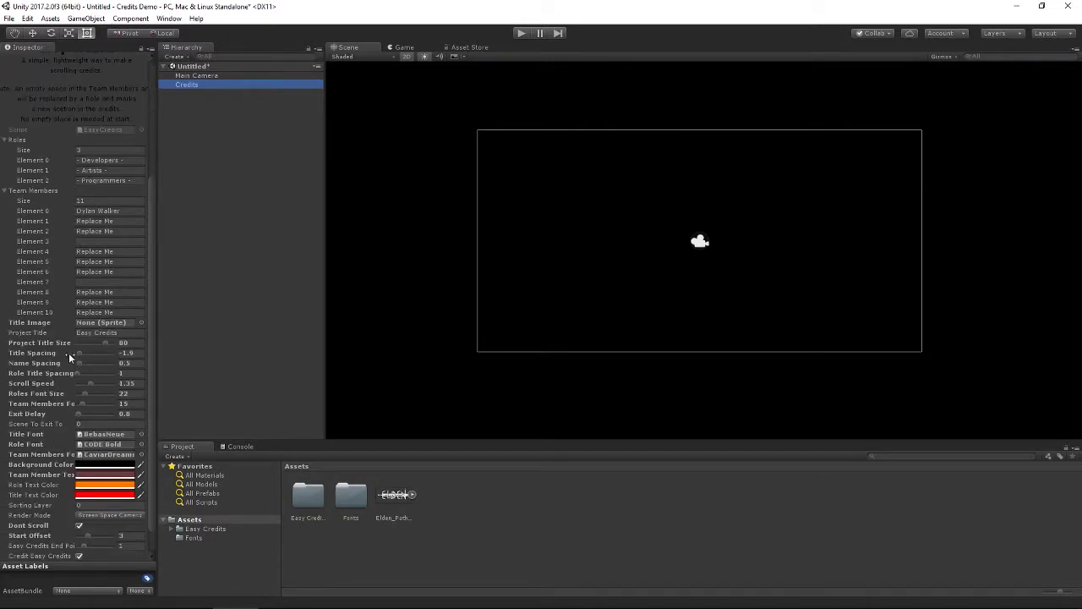
Step: Drag Title Spacing to -1.2 and Start Offset to 4, then run the static credits with footer
click(78, 352)
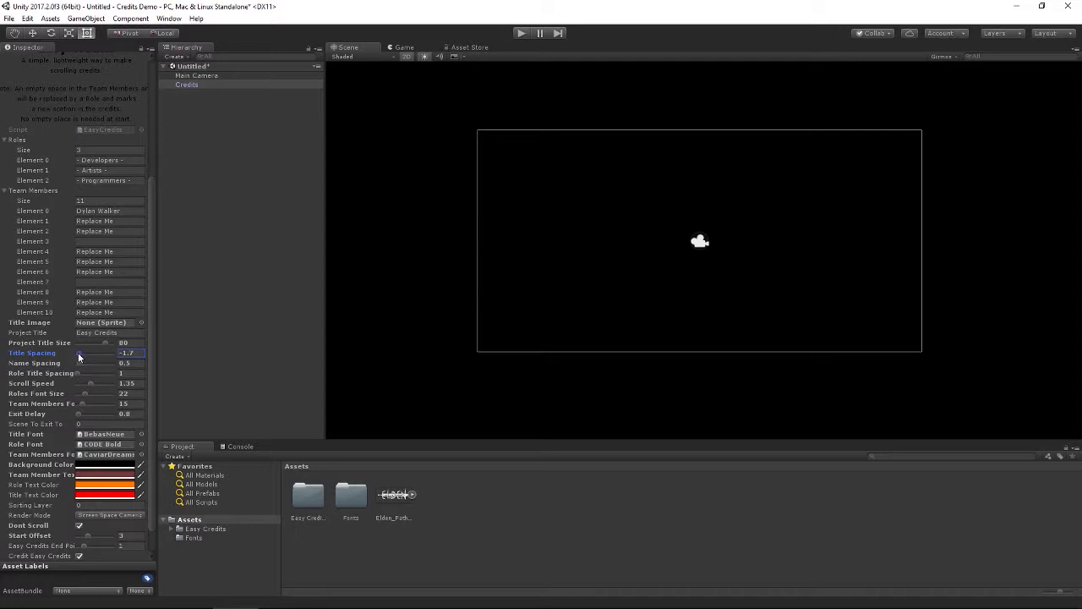
scroll(79, 499, down, 1)
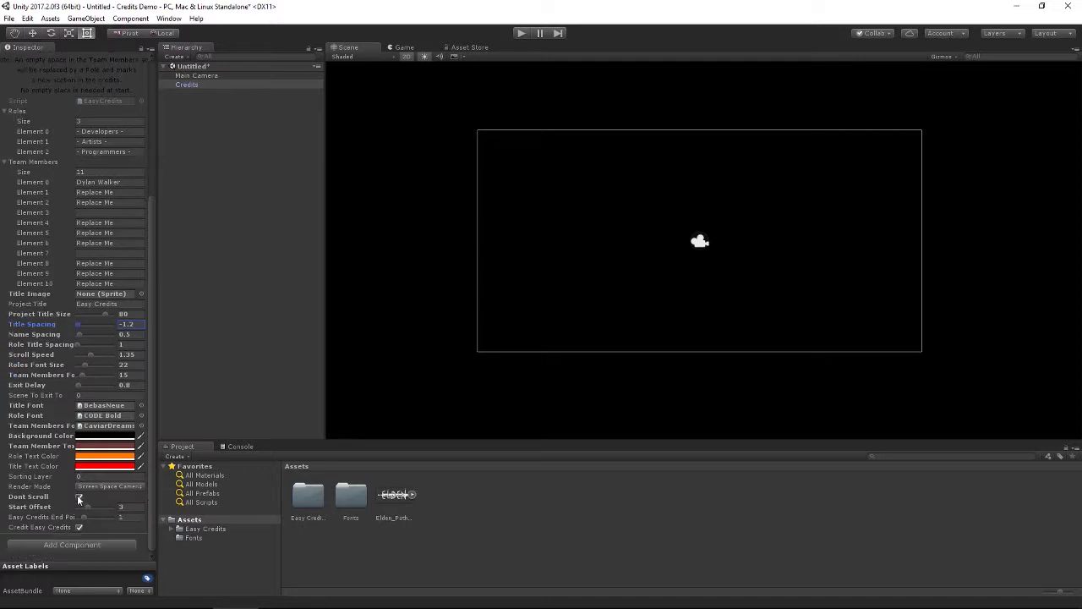
click(87, 506)
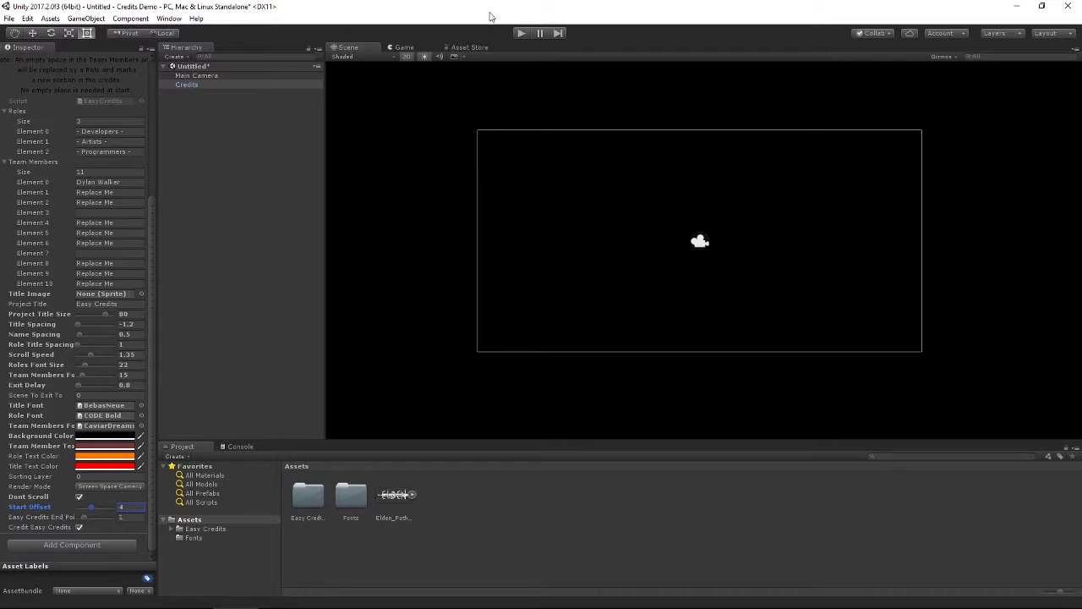
click(520, 33)
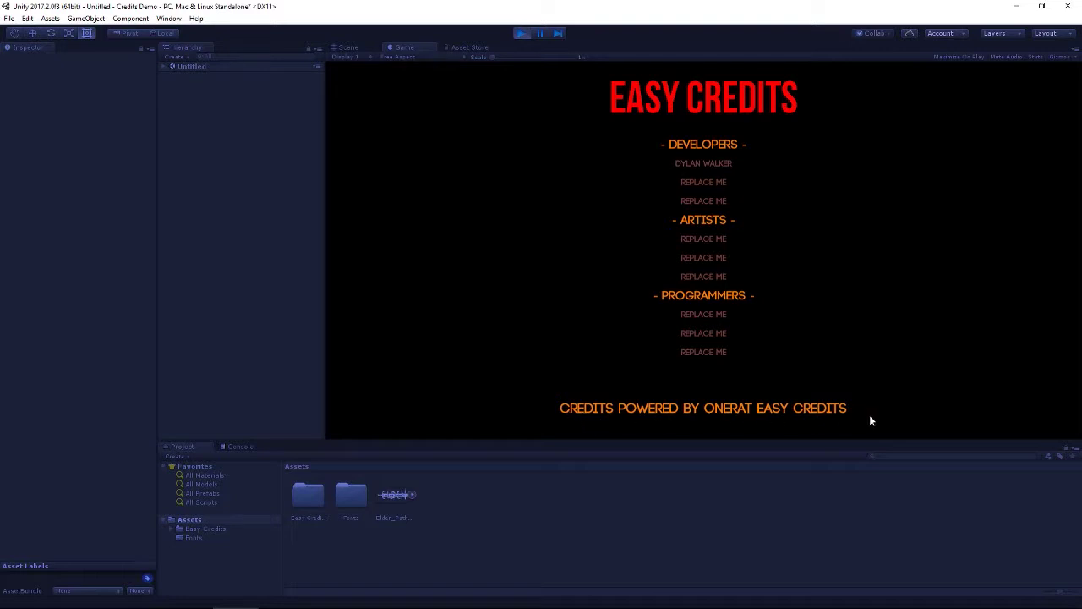
Step: Stop Play mode to get back to editing the Credits object's Easy Credits settings
click(527, 36)
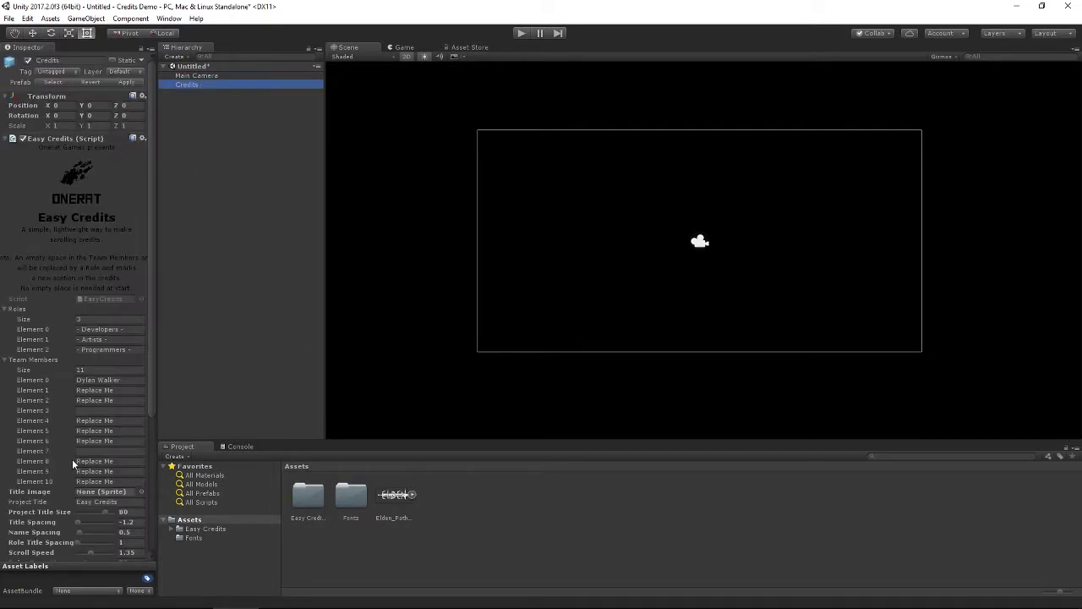
Step: Enable the Easy Credits credit line, set Exit Delay and End Point to 0, then play
scroll(72, 458, down, 5)
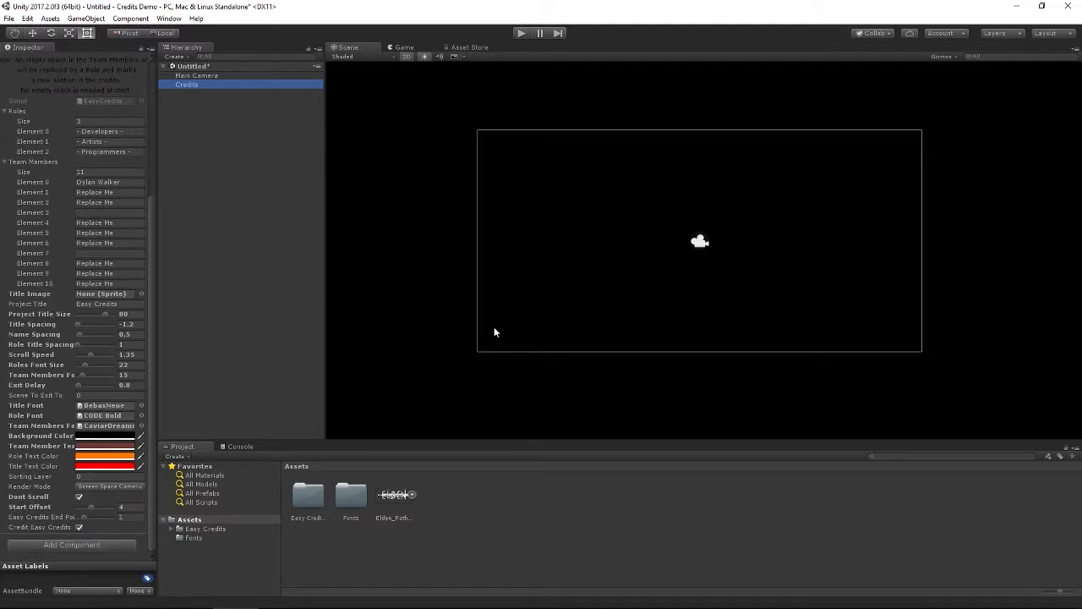
click(78, 527)
click(79, 384)
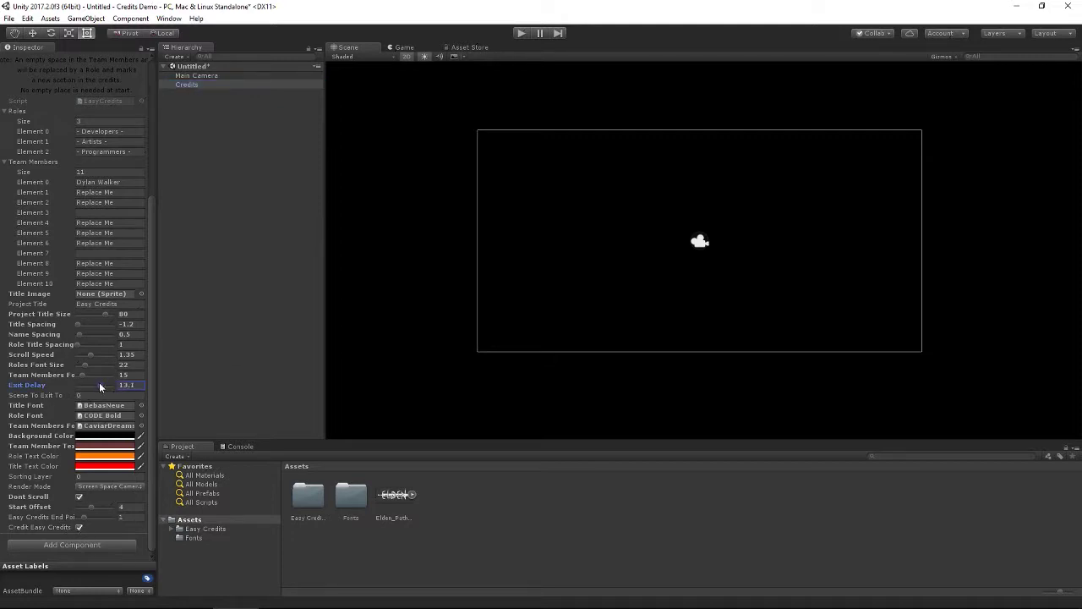
drag(99, 386, 72, 389)
drag(84, 518, 80, 522)
click(521, 33)
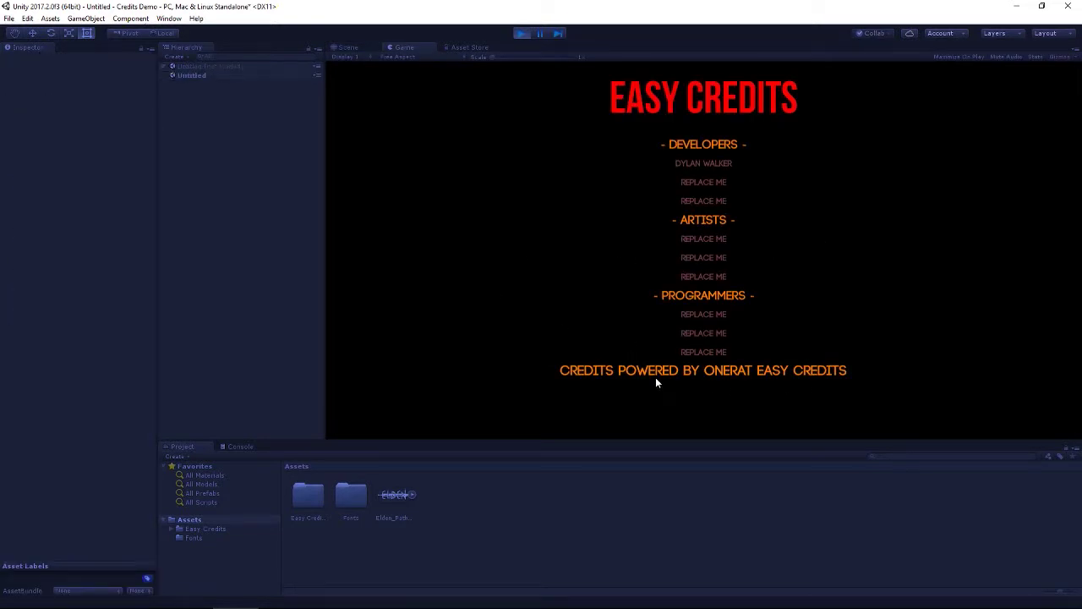
Step: Stop Play, reselect Credits, set Exit Delay 13.5 and Easy Credits End 2, then play
click(520, 33)
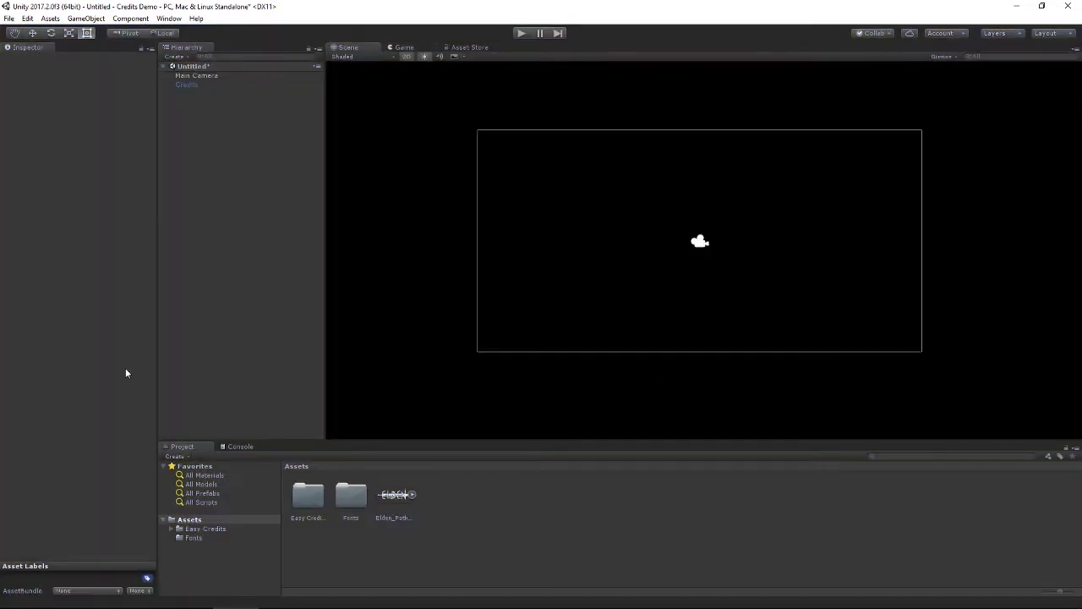
click(194, 538)
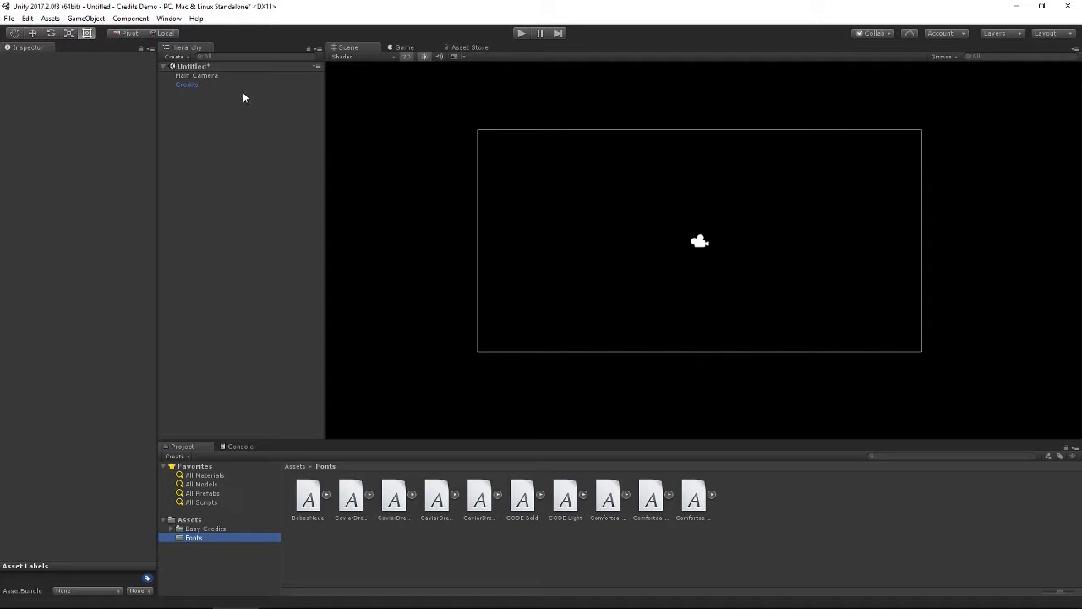
click(203, 86)
scroll(114, 381, down, 5)
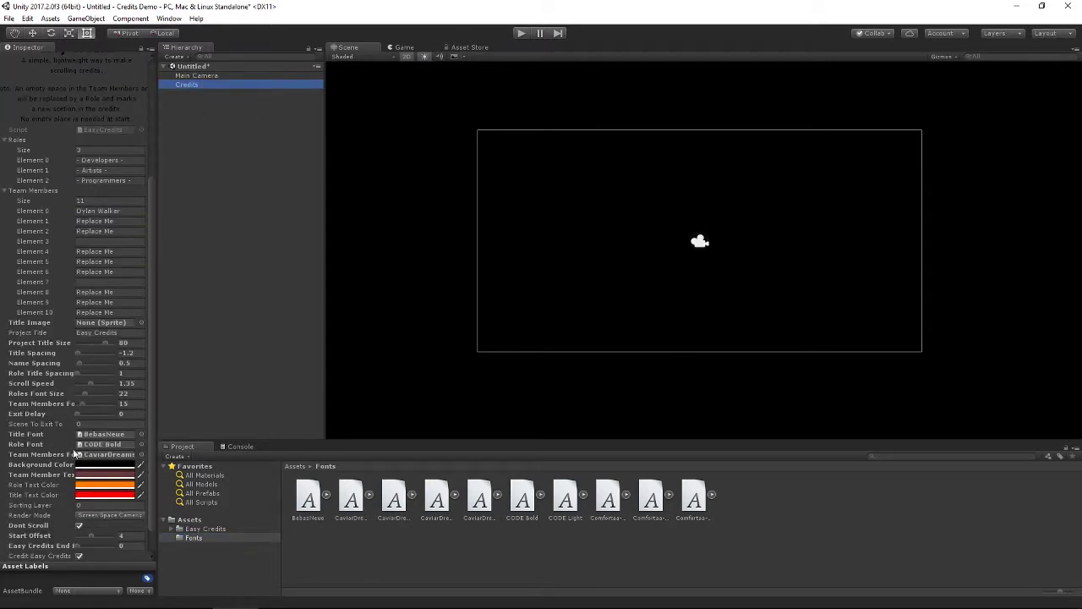
scroll(69, 547, down, 2)
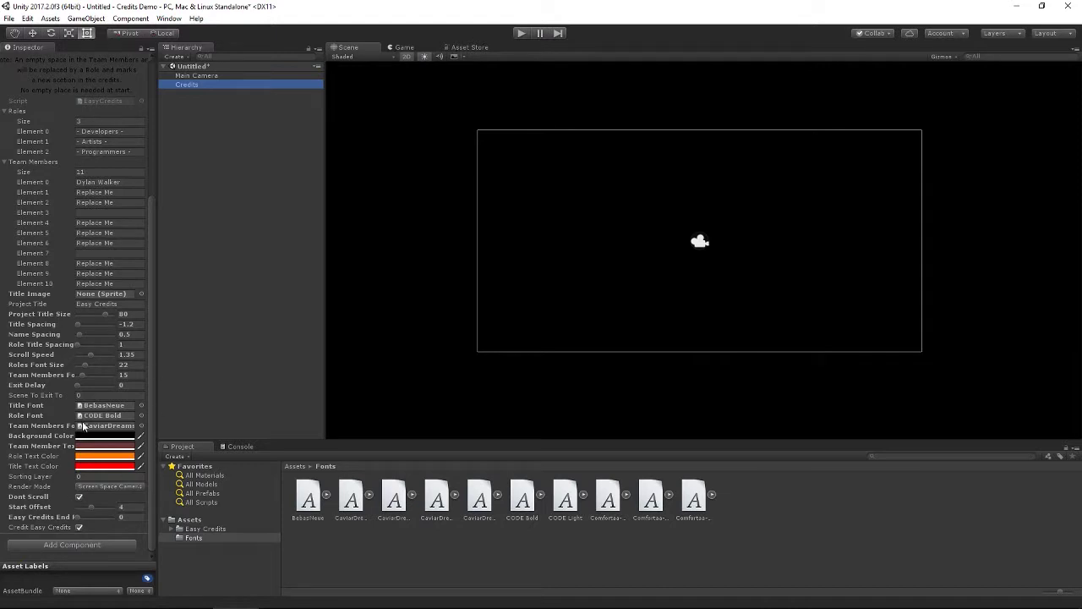
drag(78, 385, 104, 385)
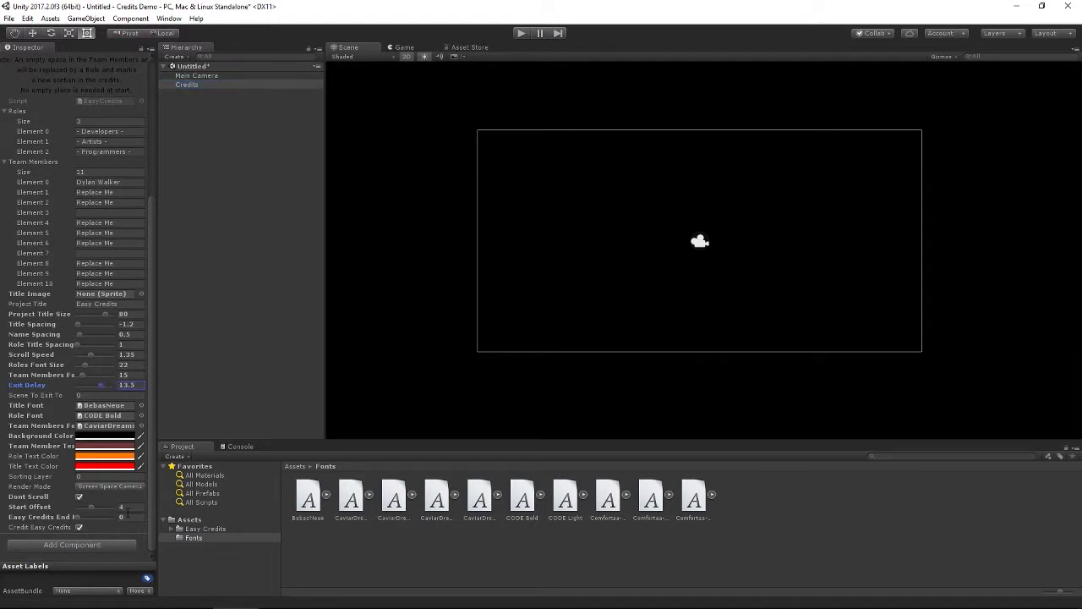
drag(79, 513, 86, 513)
click(518, 33)
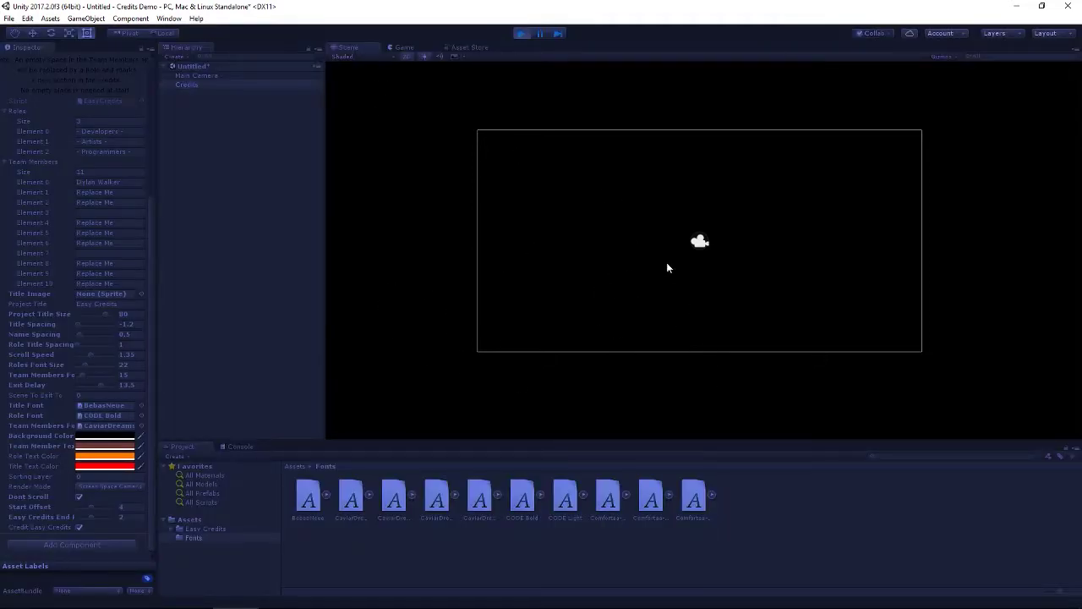
Step: Stop Play mode and check the Credits object's Easy Credits End value
click(517, 33)
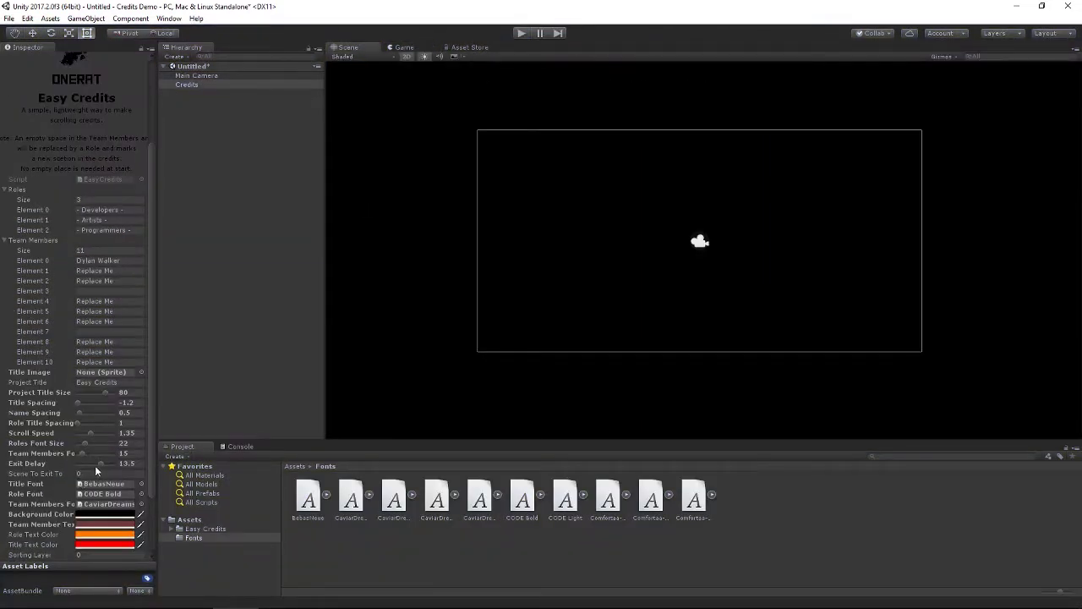
scroll(95, 465, down, 3)
click(88, 519)
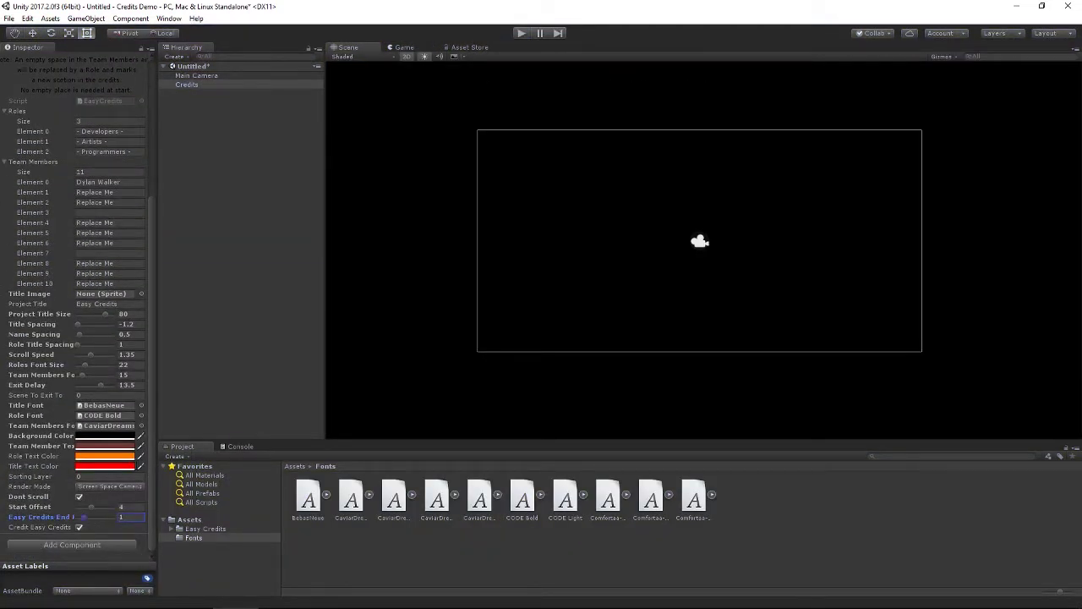
scroll(76, 254, up, 8)
Step: Delete Credits from the scene and drag a fresh Credits prefab in from Assets > Easy Credits
click(203, 86)
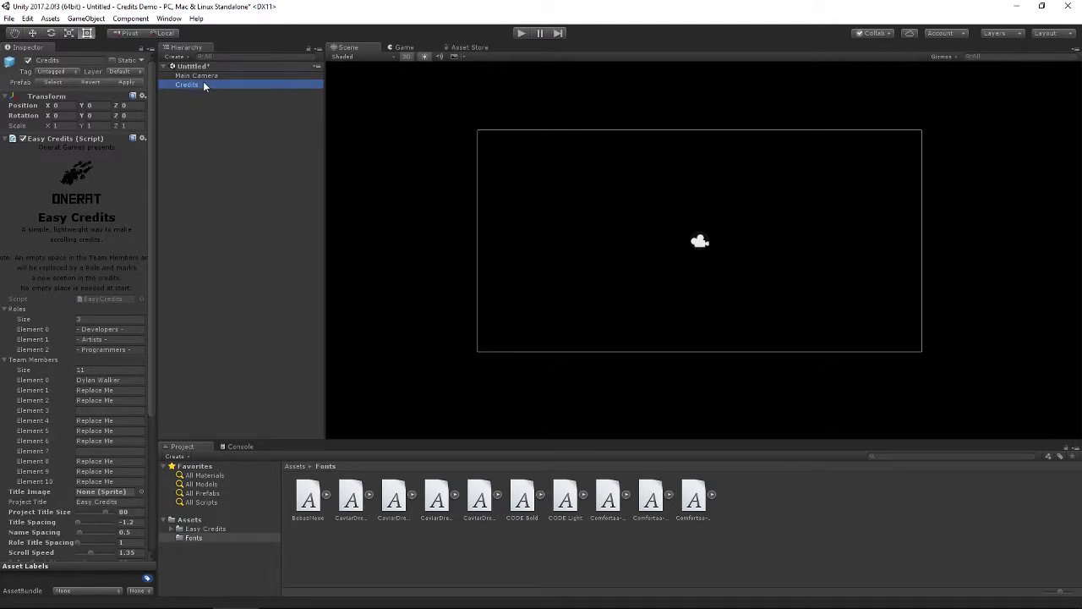
key(Delete)
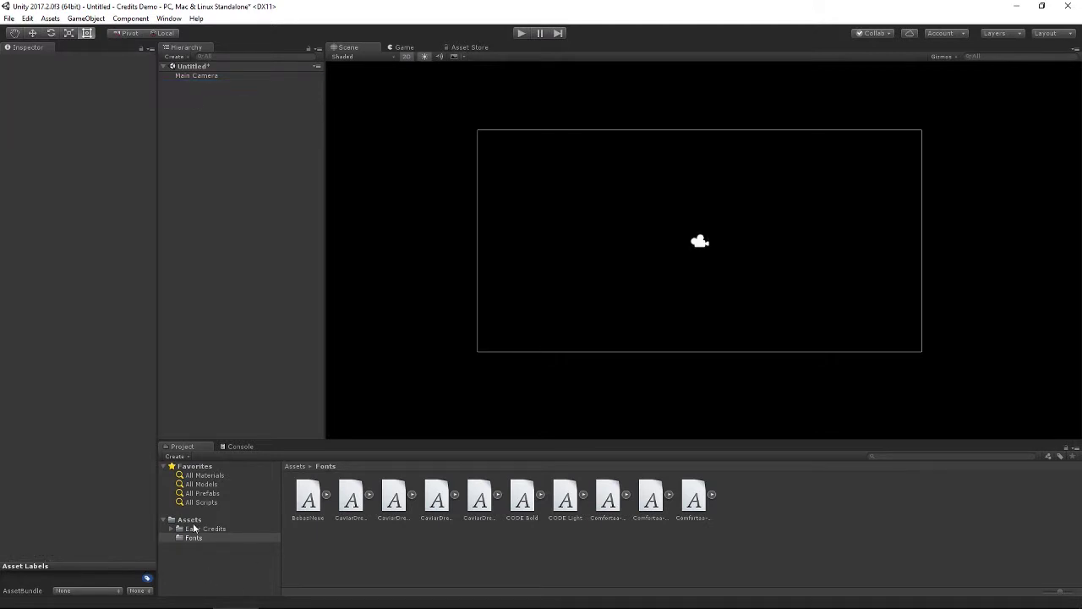
click(189, 519)
click(197, 530)
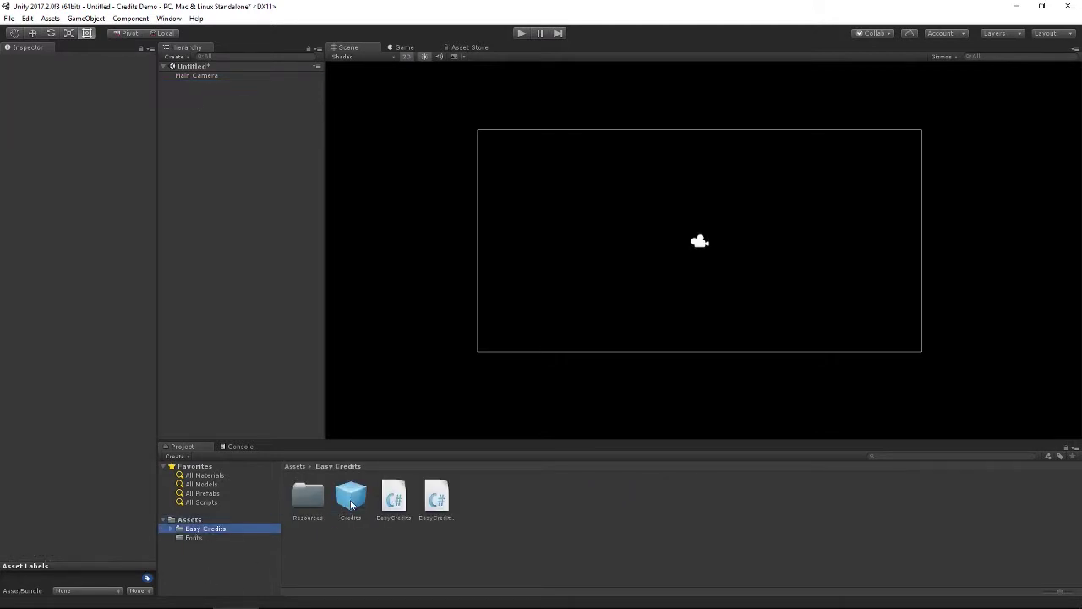
drag(350, 504, 234, 200)
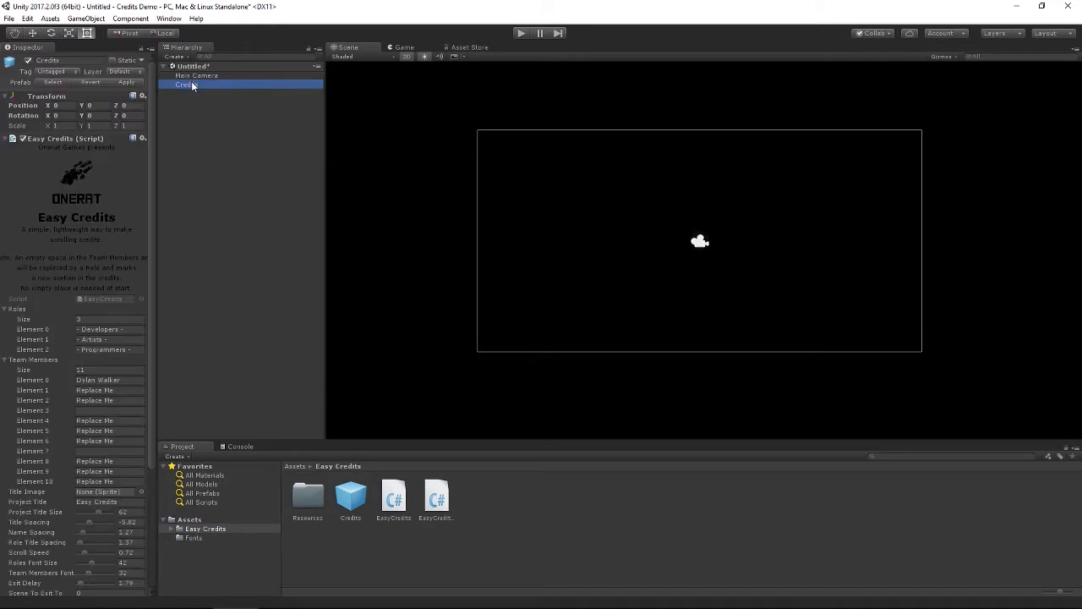
scroll(42, 378, down, 4)
Step: Play the scene as default credits scroll to the Onerat footer and restart, then select Main Camera
click(519, 33)
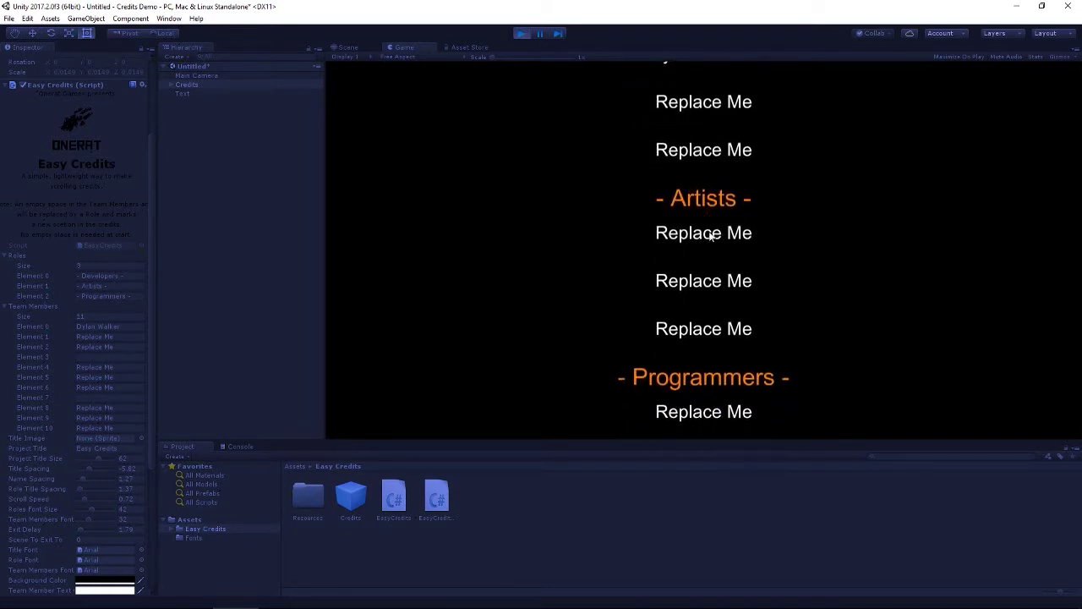
scroll(55, 380, down, 5)
scroll(66, 466, up, 6)
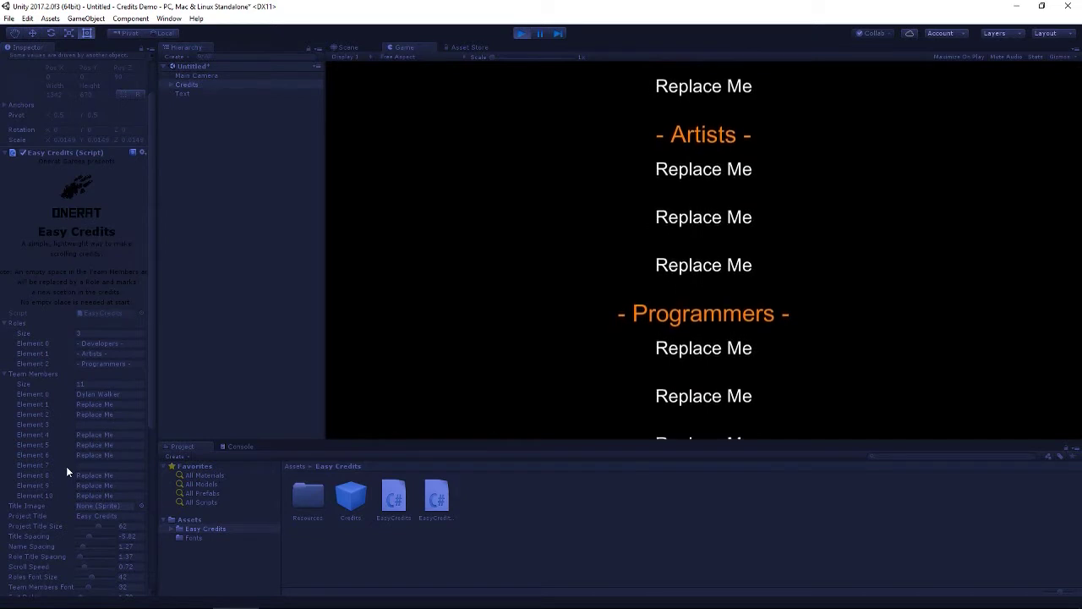
scroll(66, 466, down, 3)
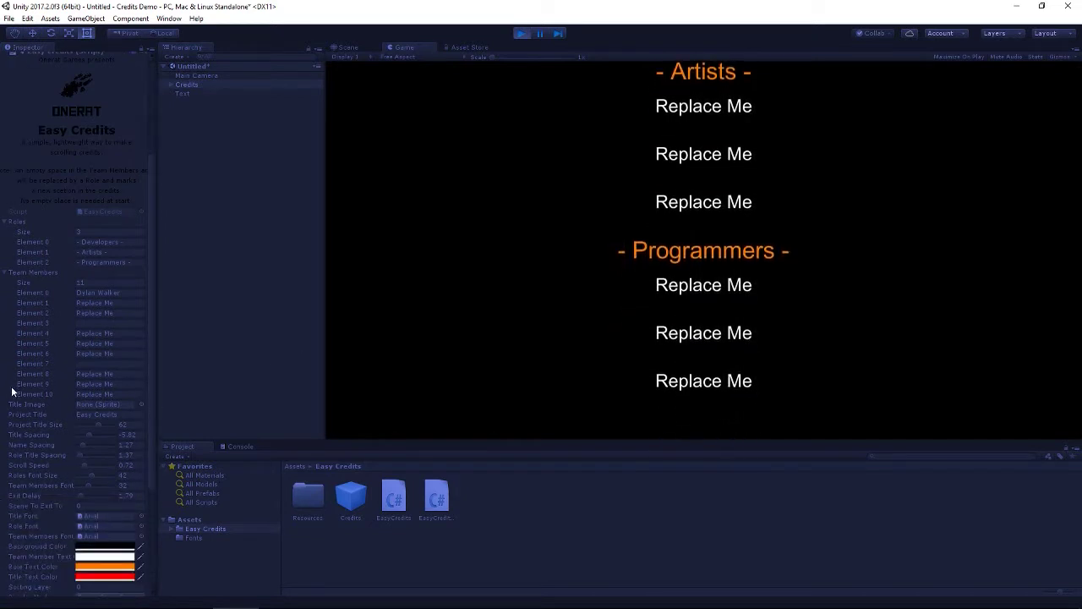
scroll(17, 386, down, 3)
click(200, 75)
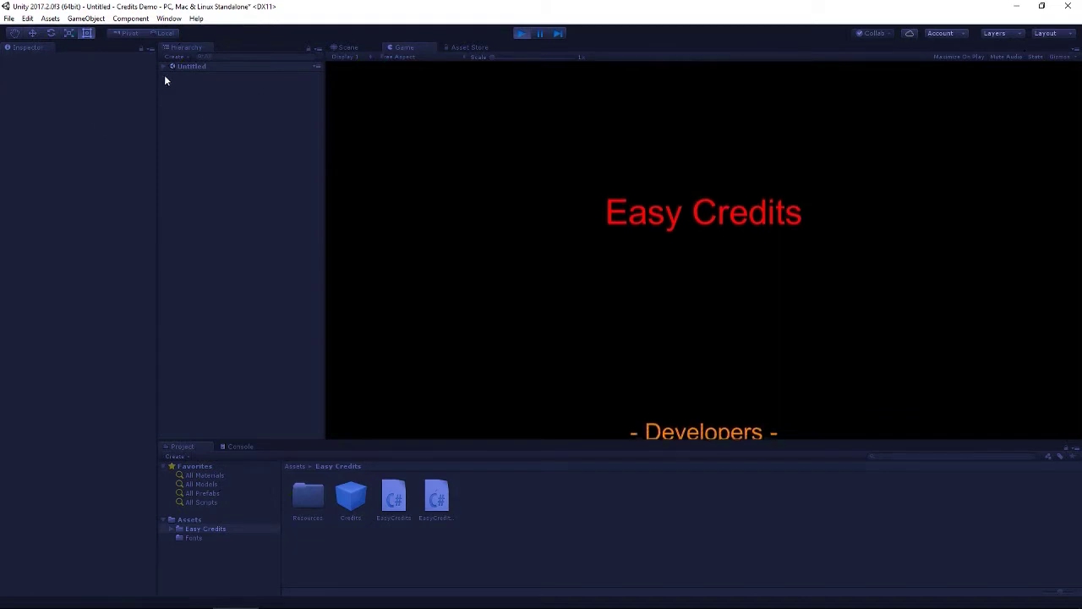
click(170, 84)
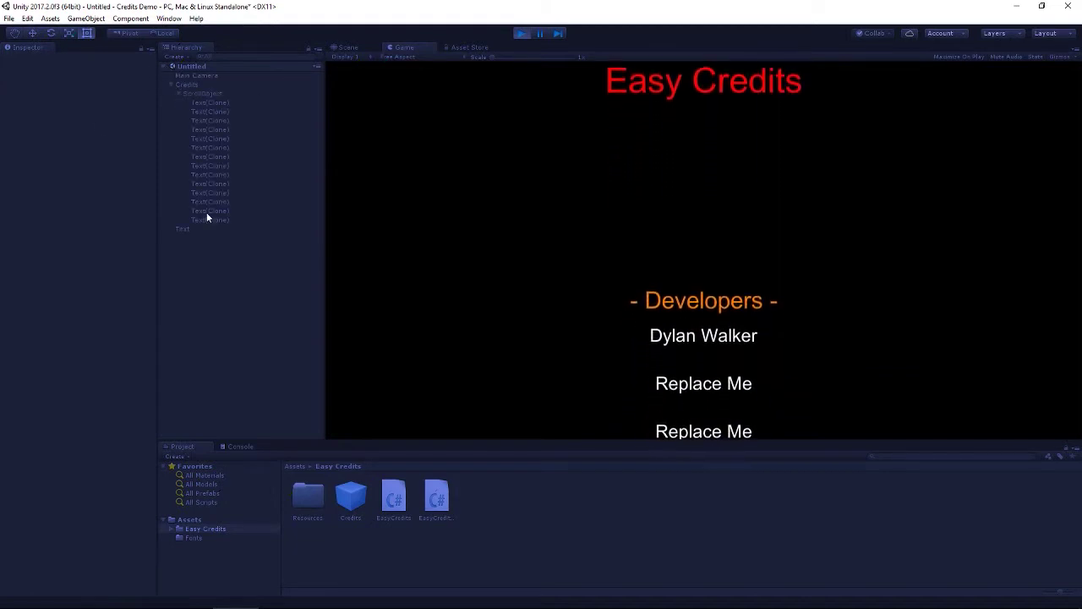
click(179, 228)
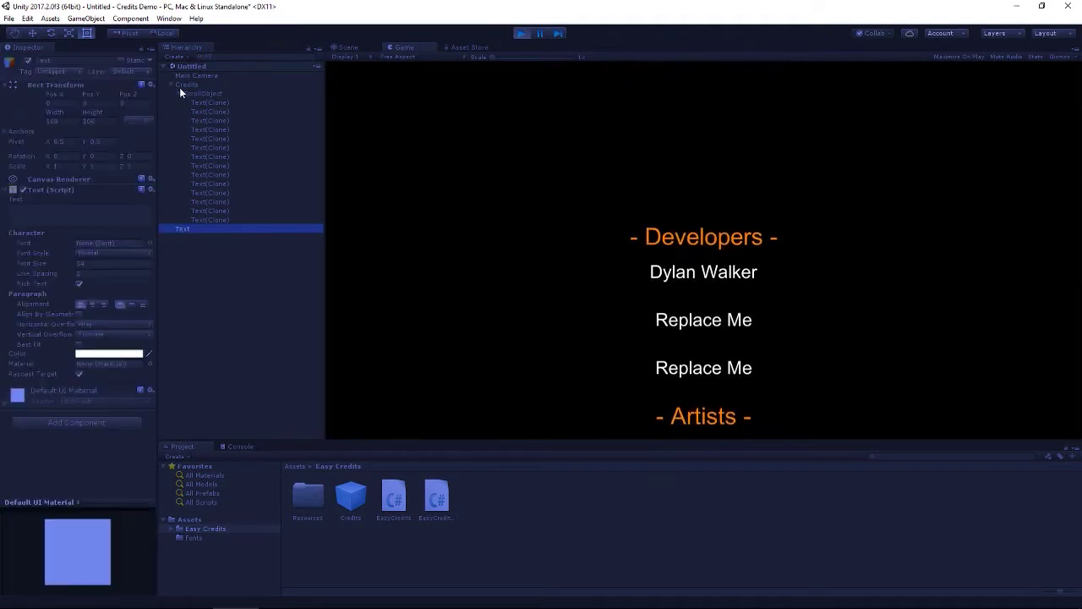
click(179, 85)
scroll(64, 372, down, 10)
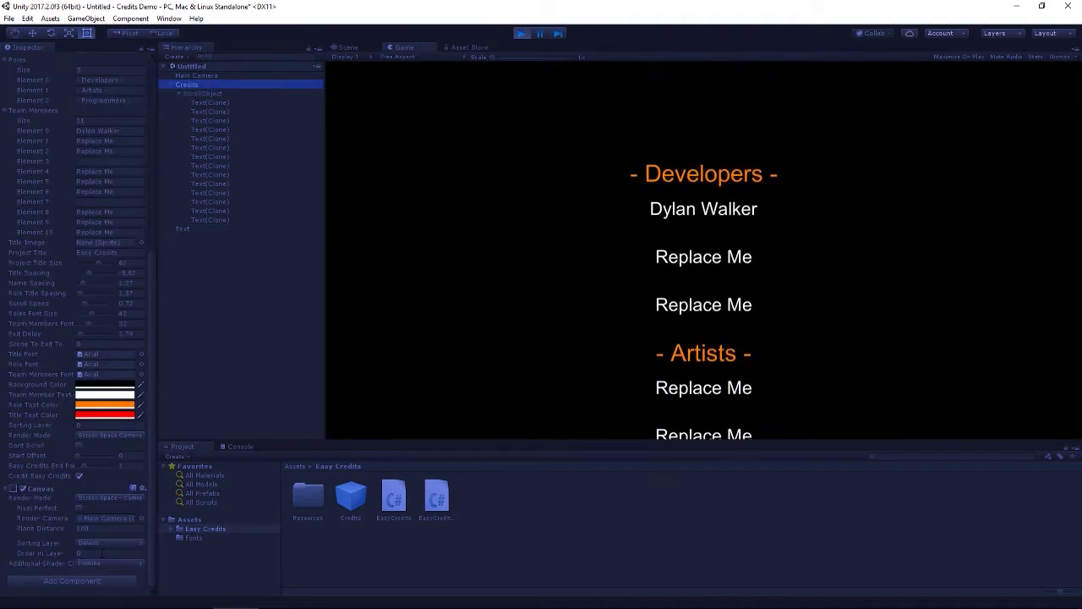
scroll(137, 150, up, 5)
click(184, 84)
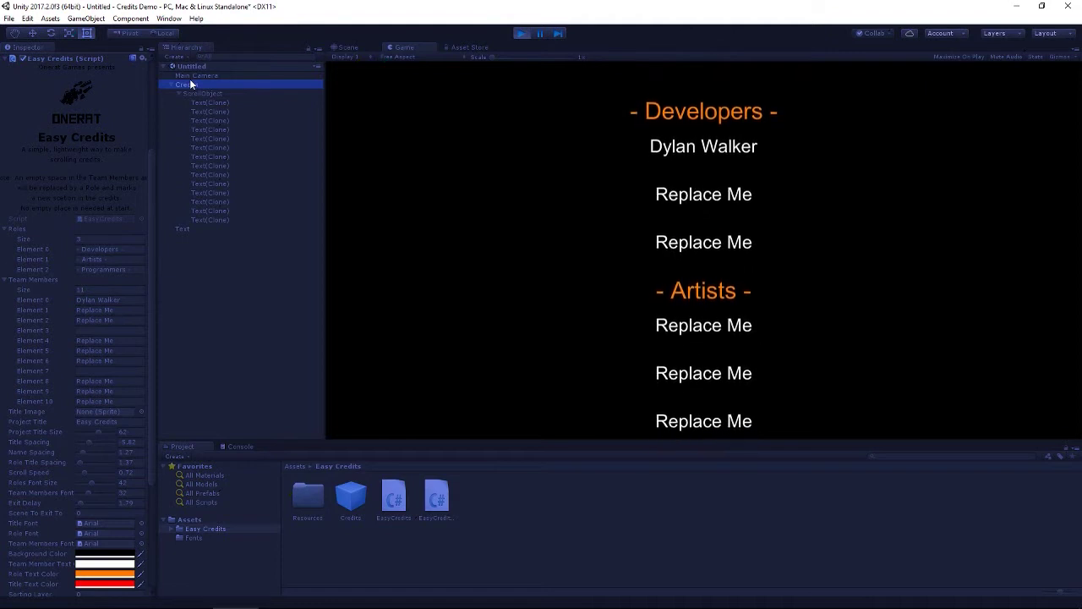
click(218, 282)
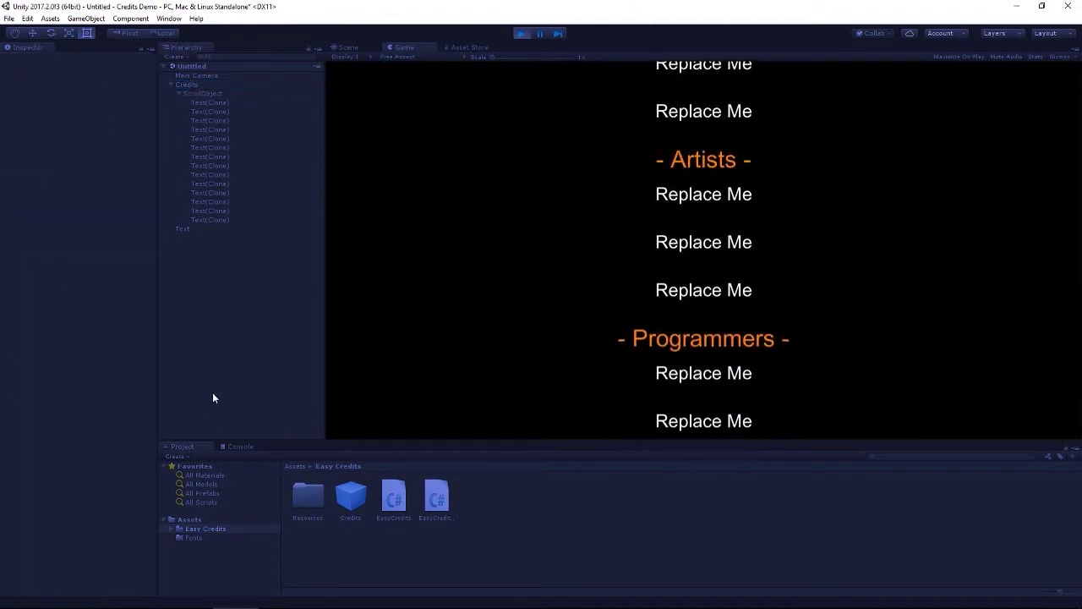
click(201, 86)
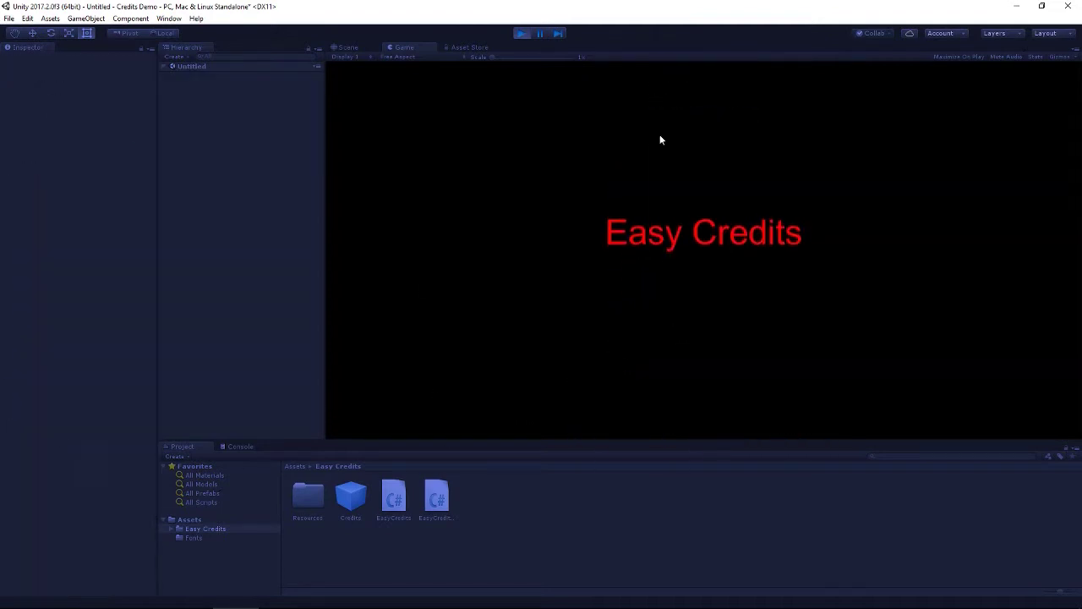
Step: Stop Play, glance at File > Build Settings, then reselect Credits to view its Easy Credits settings
click(522, 33)
click(8, 17)
click(33, 129)
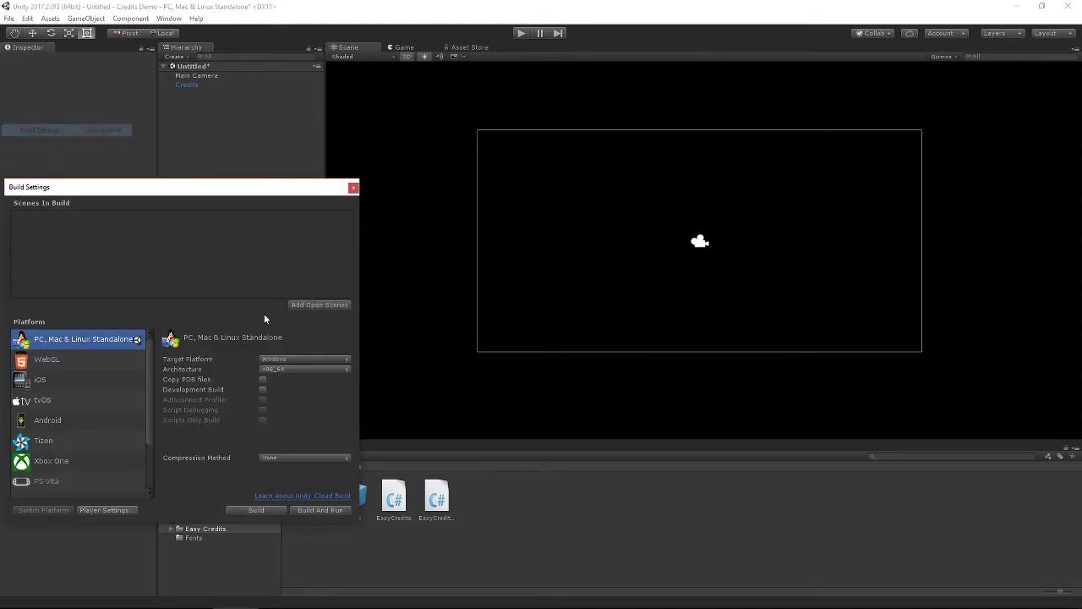
click(354, 187)
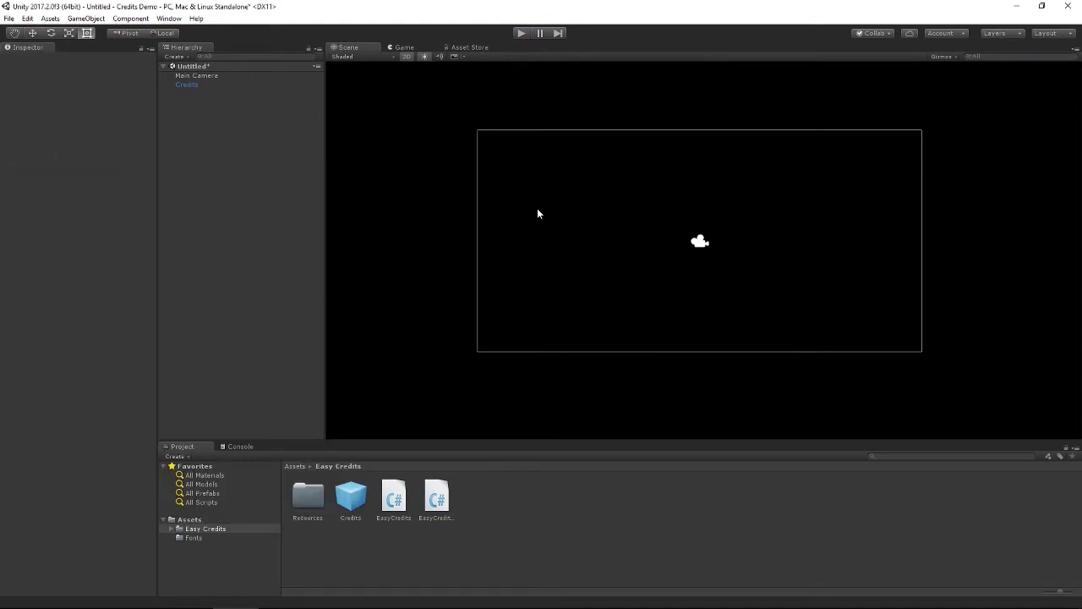
click(213, 85)
scroll(42, 416, down, 3)
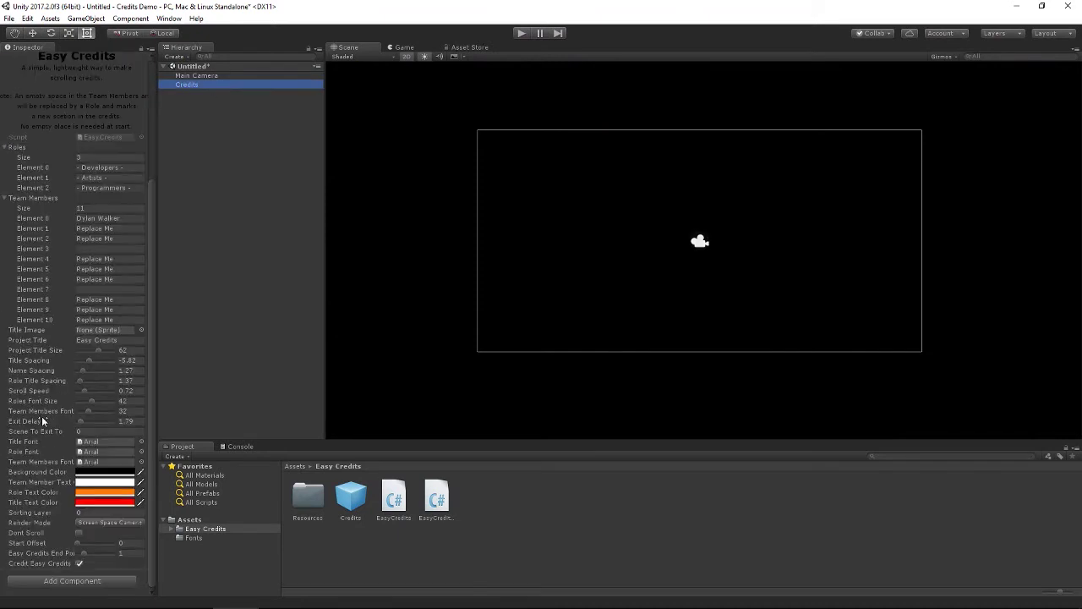